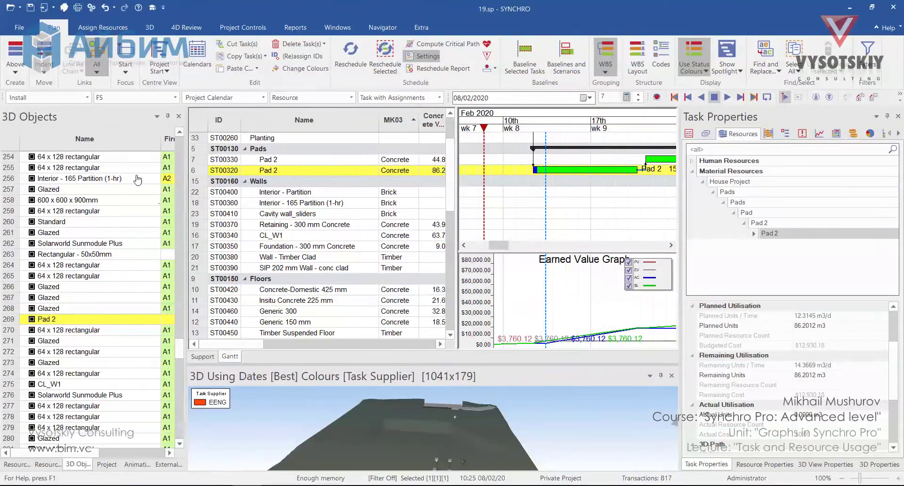
# Add a Resource Usage Graph for Pad 2 under the Earned Value graph and enlarge it.
pyautogui.click(336, 29)
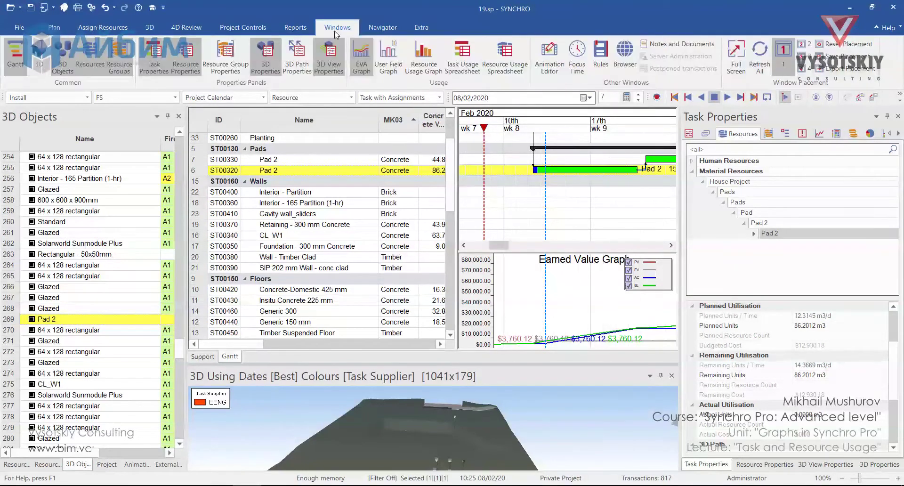
pyautogui.click(427, 65)
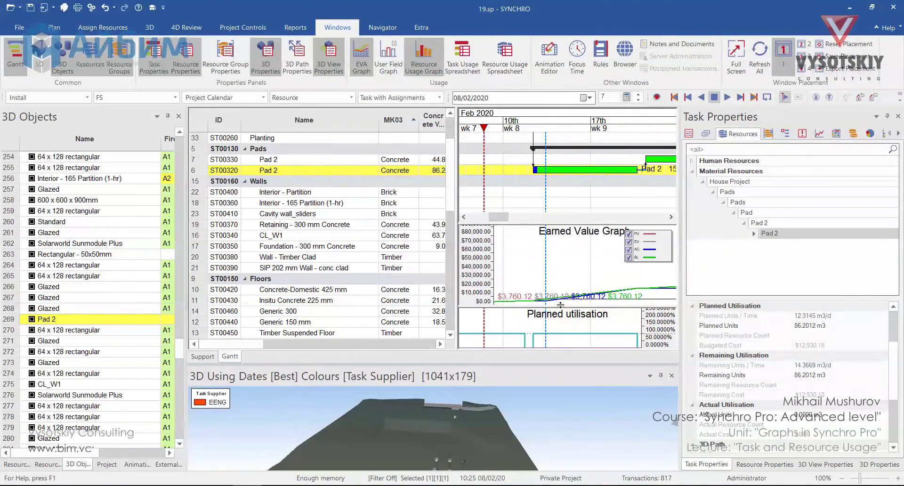
pyautogui.moveTo(560, 305); pyautogui.dragTo(561, 276)
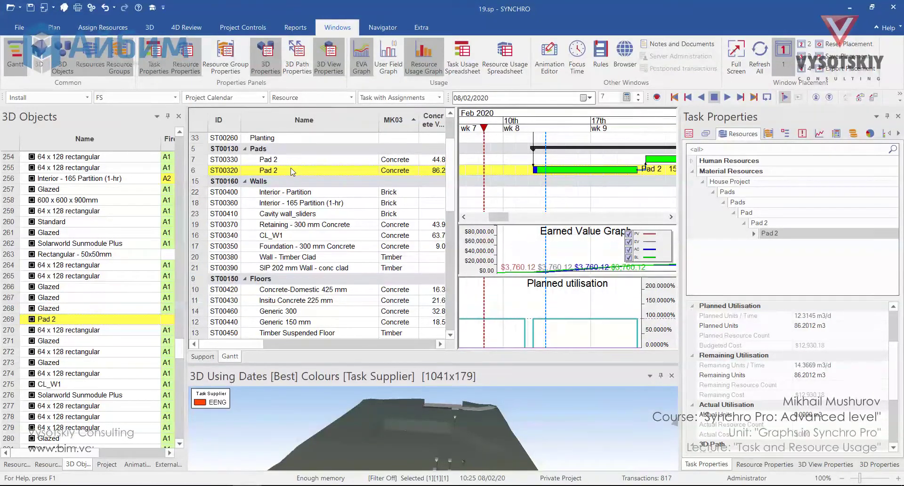
# Limit the graph to Material resources, summing them and adding Actual utilisation.
pyautogui.rightClick(504, 309)
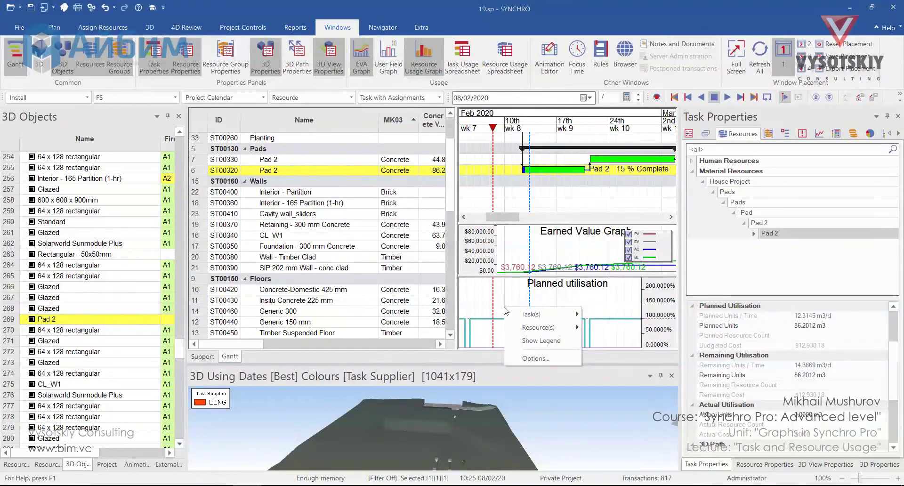
pyautogui.click(530, 358)
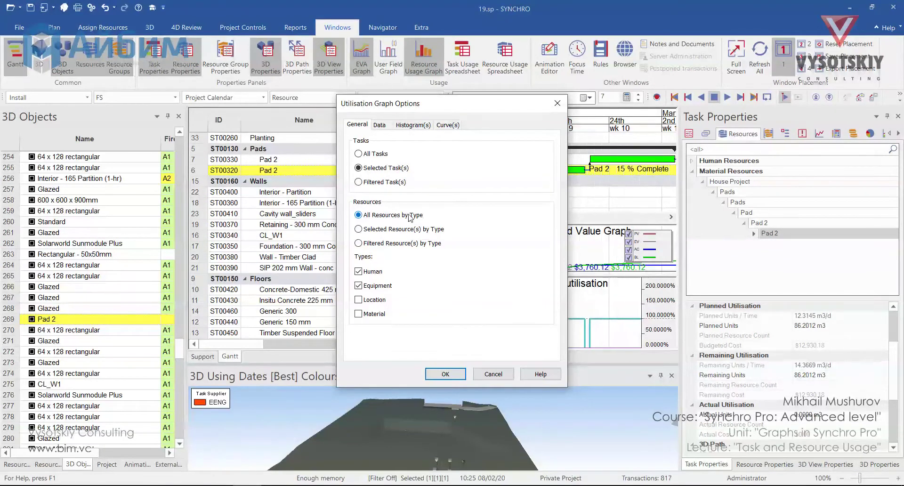
pyautogui.click(359, 272)
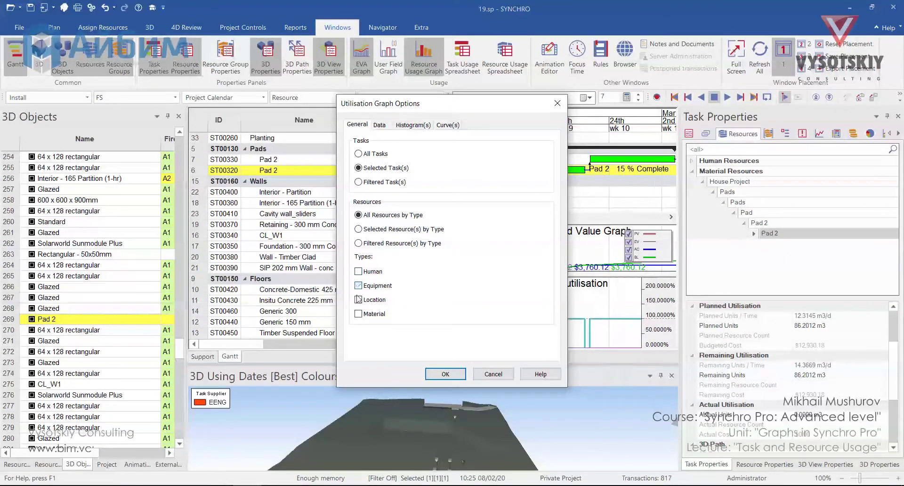
pyautogui.click(358, 313)
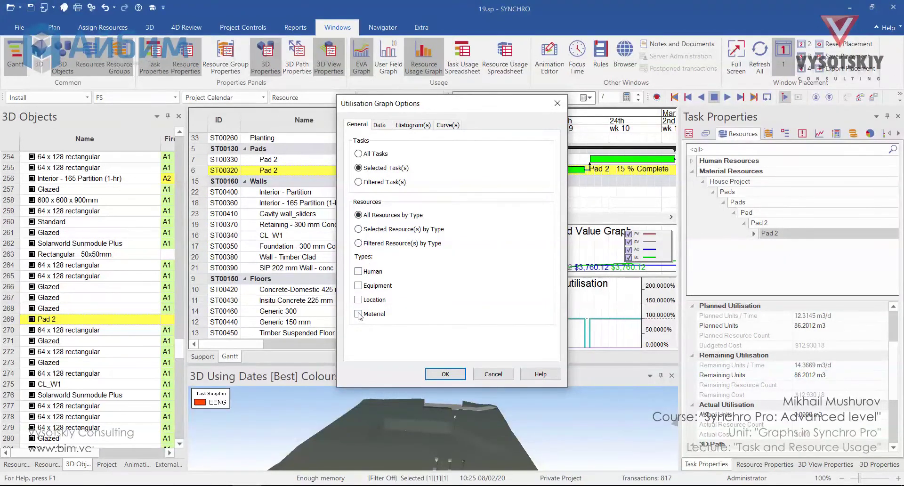
pyautogui.click(379, 125)
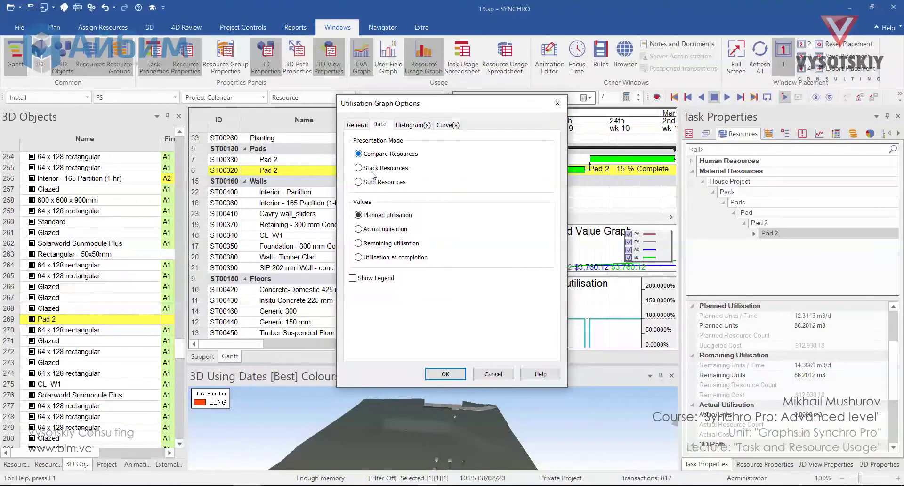
pyautogui.click(360, 182)
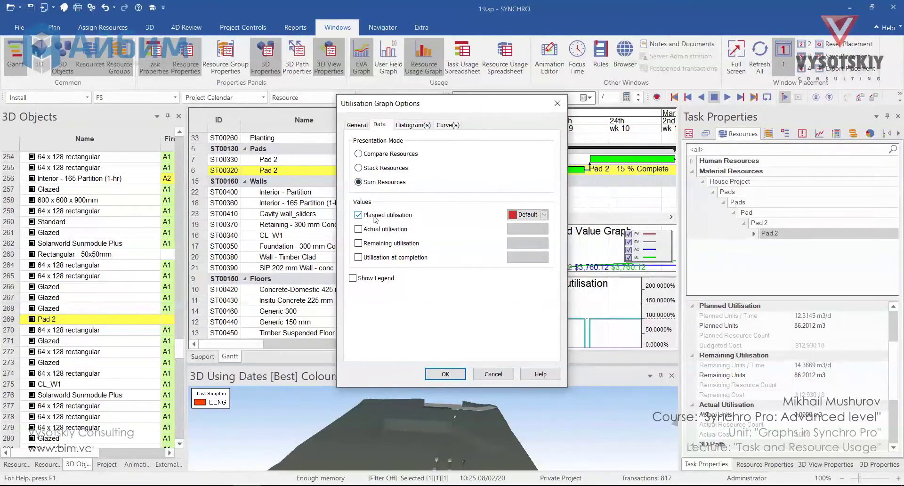
pyautogui.click(358, 229)
# Show Units (cumulative) histogram bars and set the curve to Nothing.
pyautogui.click(424, 125)
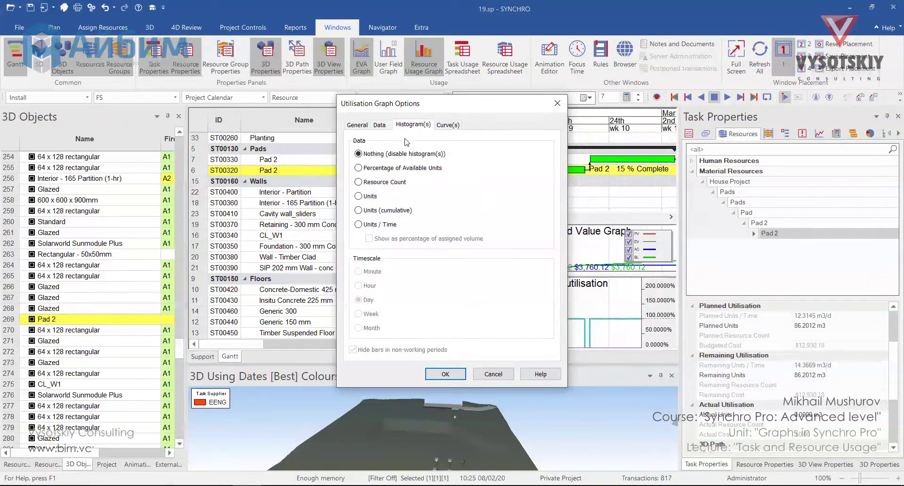
pyautogui.click(359, 210)
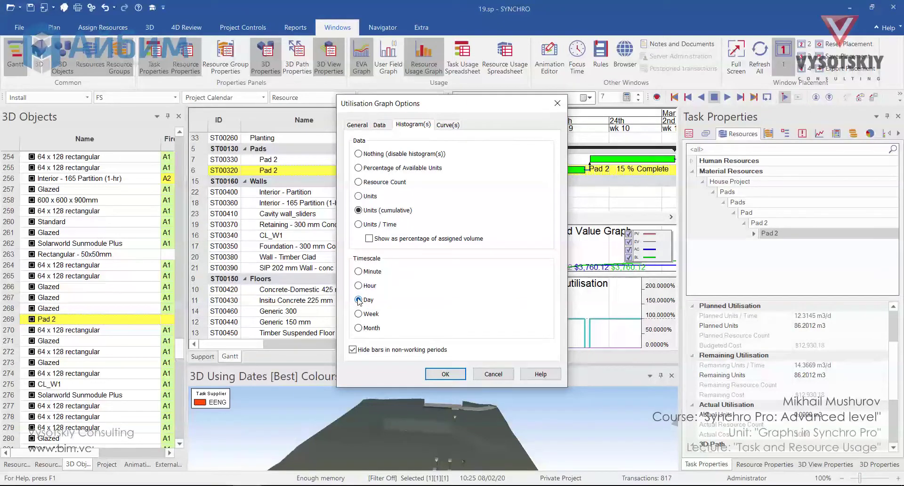
pyautogui.click(448, 125)
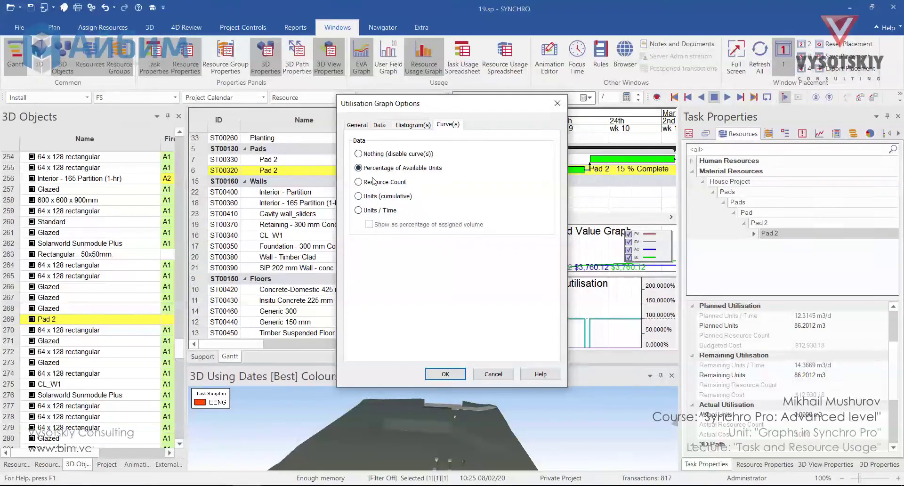
pyautogui.click(358, 154)
pyautogui.click(437, 372)
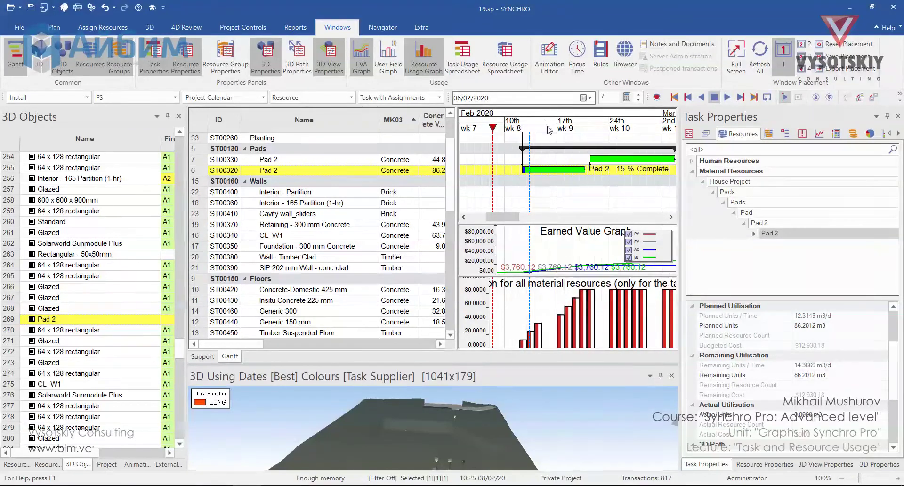
# Move the Adaptive Fine ruler below Adaptive Week and give it a light green background.
pyautogui.rightClick(517, 128)
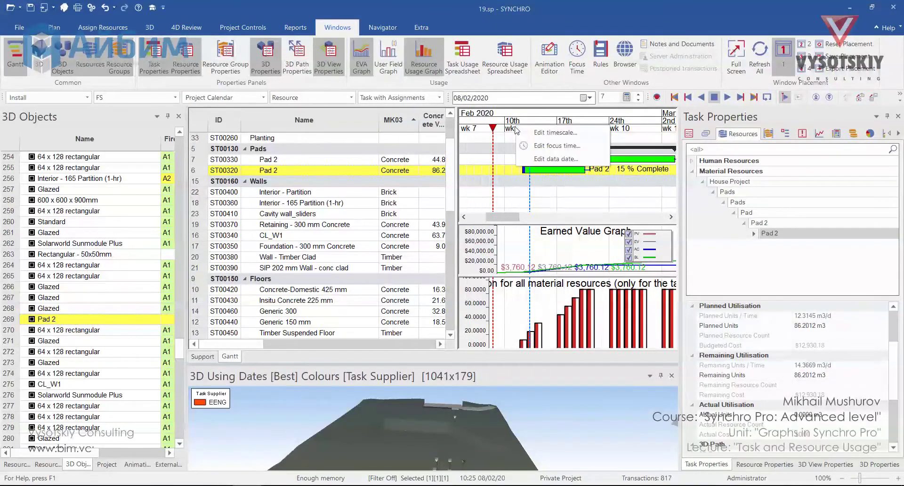
pyautogui.click(554, 134)
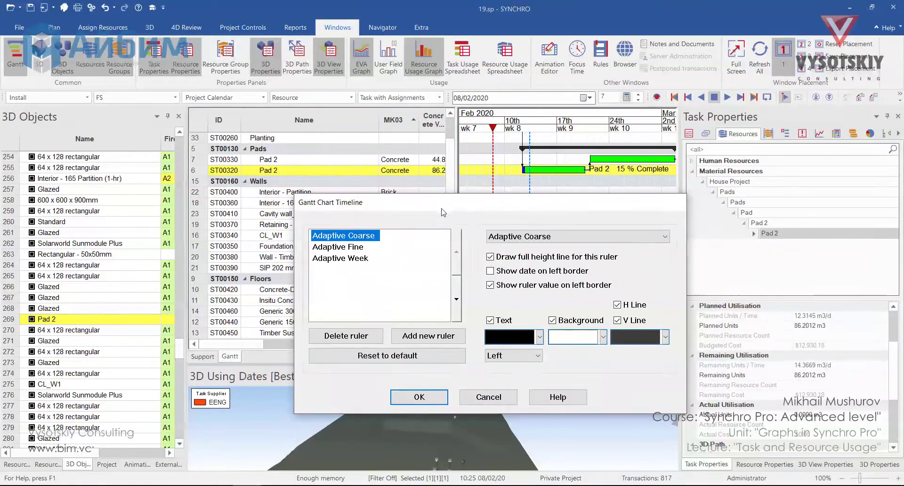
pyautogui.click(353, 247)
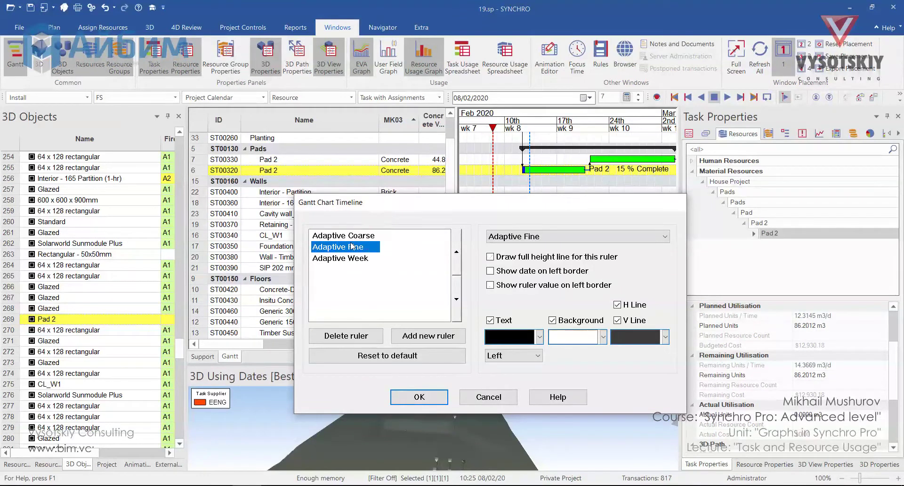
pyautogui.click(456, 300)
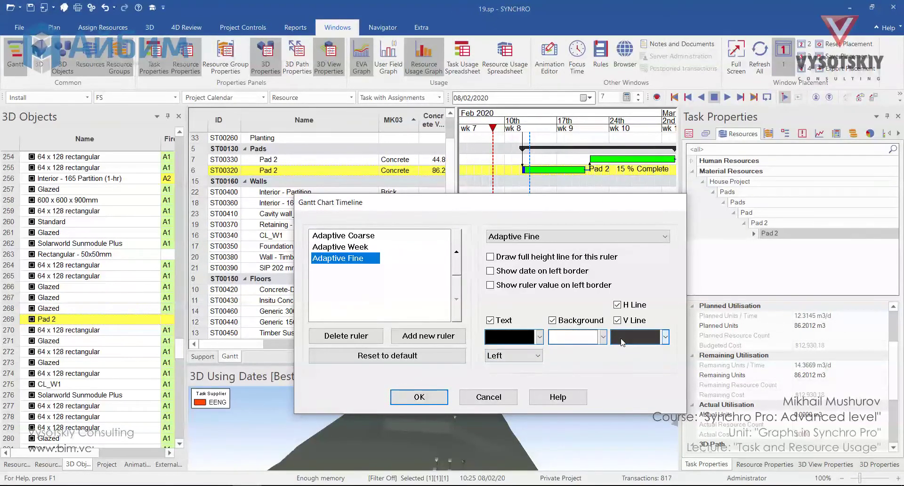
pyautogui.click(603, 339)
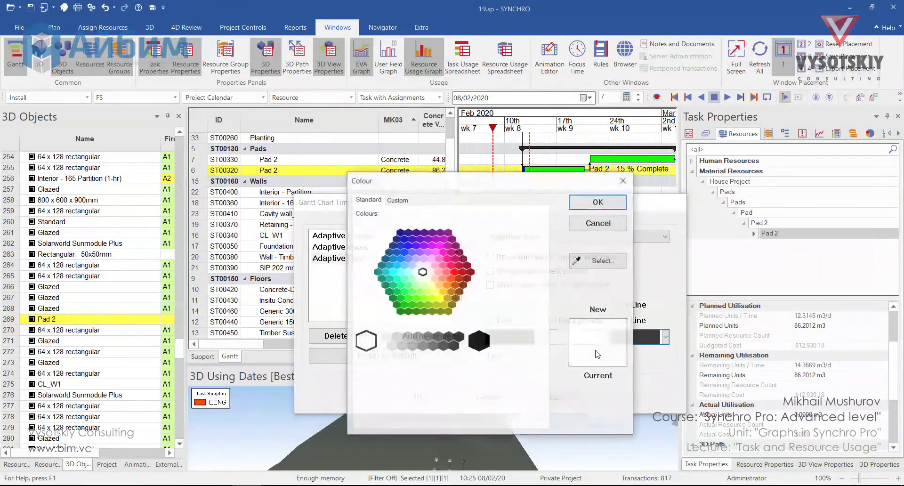
pyautogui.click(439, 278)
pyautogui.click(596, 202)
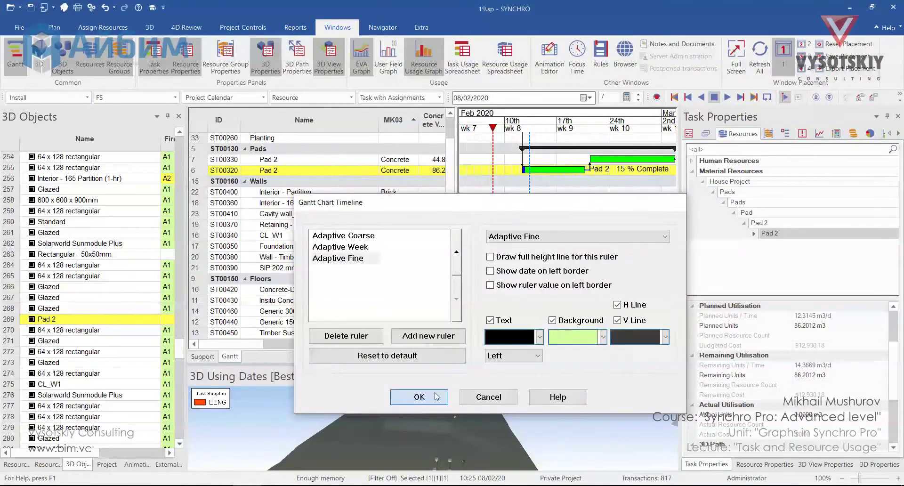
pyautogui.click(420, 397)
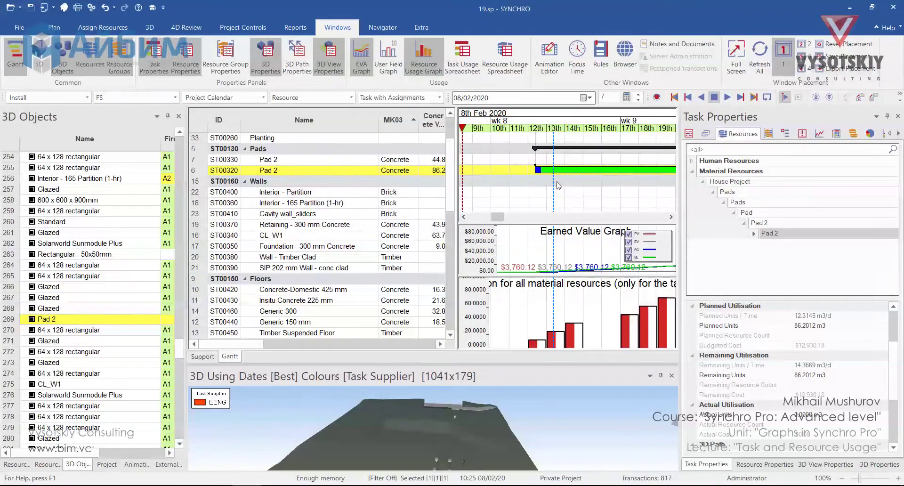
# Turn on Display Time of Day in the options while editing the project Data Date.
pyautogui.click(107, 465)
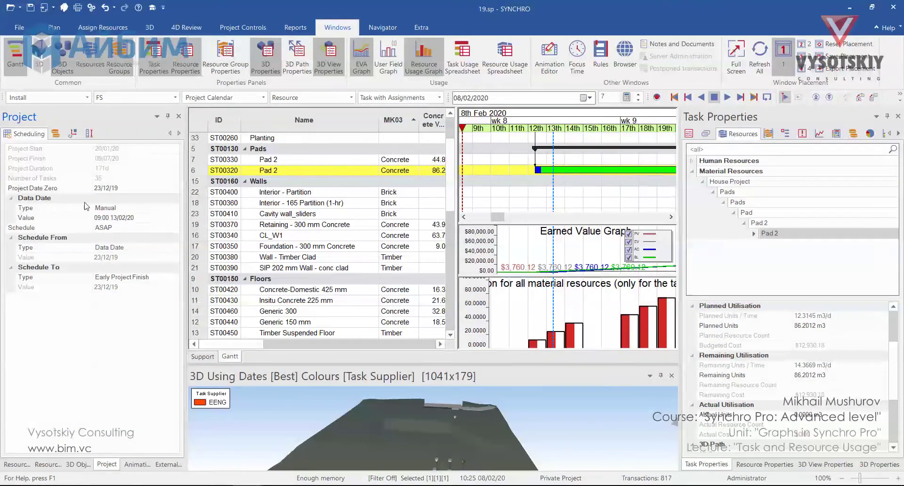
pyautogui.click(136, 219)
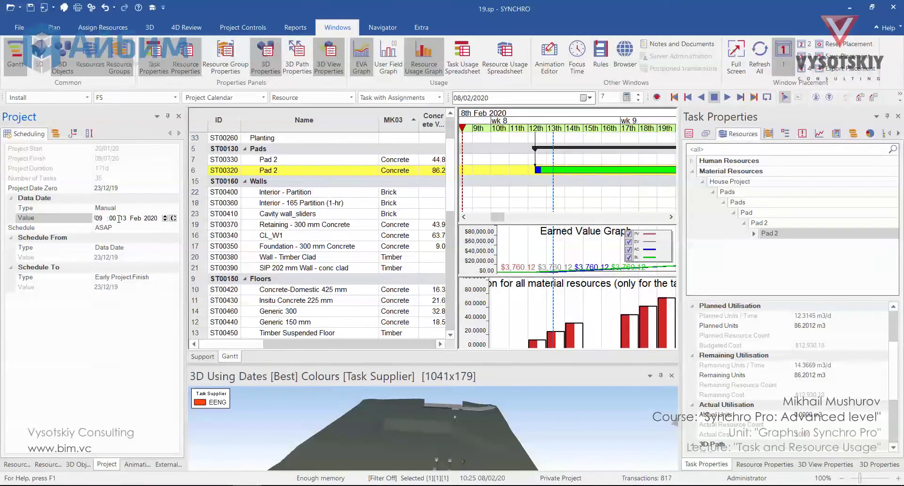
pyautogui.click(103, 220)
pyautogui.click(91, 8)
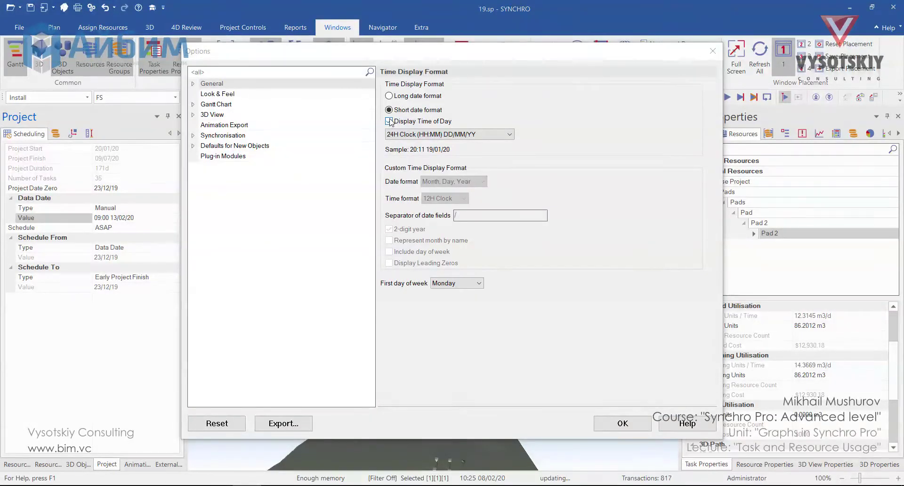
pyautogui.click(389, 121)
pyautogui.click(389, 121)
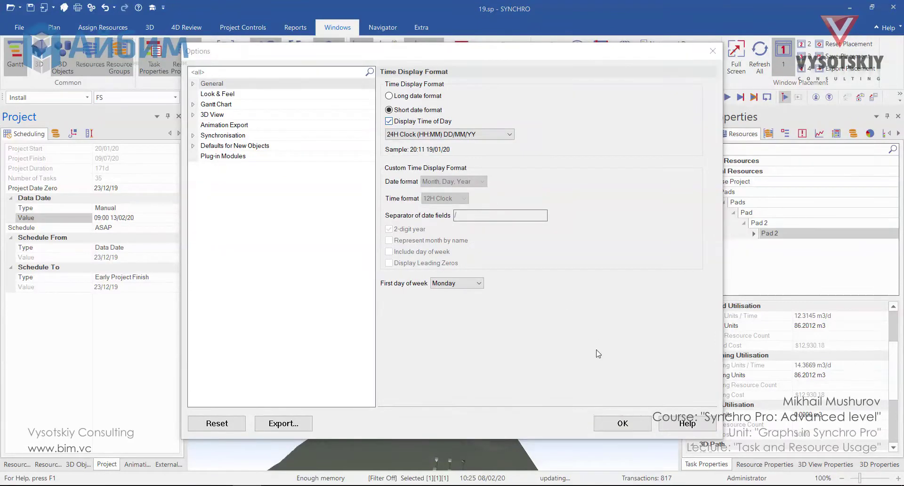
pyautogui.click(628, 425)
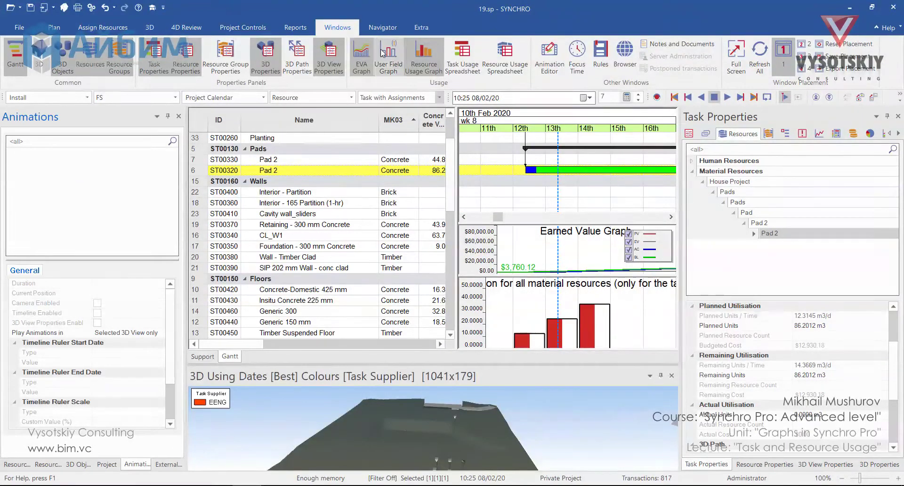
# Set the data date minutes to 01, making it 09:01 on 13 Feb 2020.
pyautogui.click(382, 28)
pyautogui.click(550, 59)
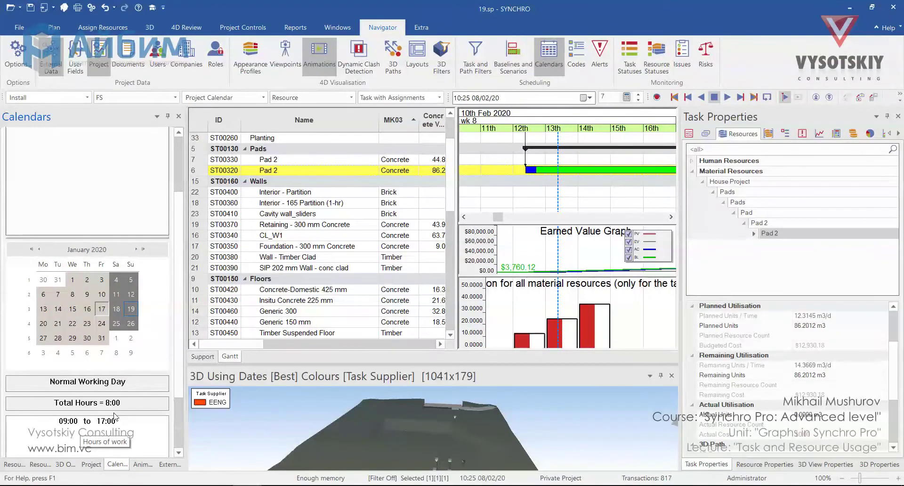
pyautogui.click(178, 116)
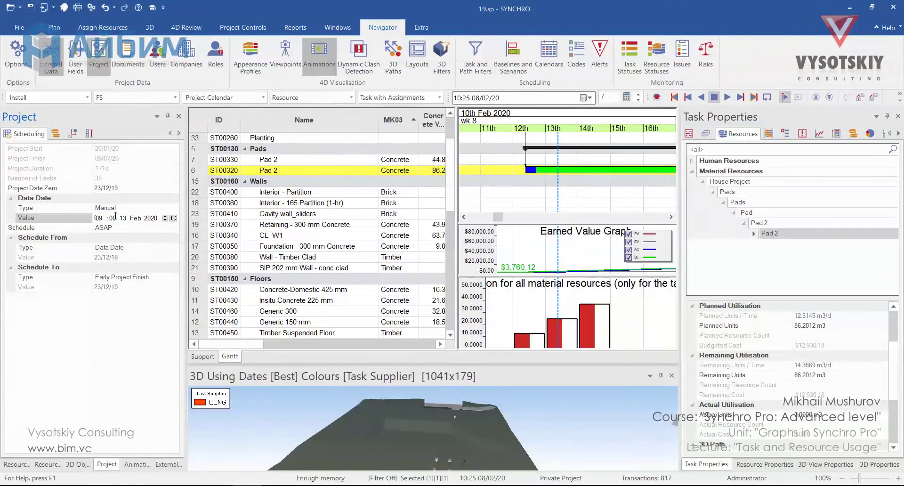
pyautogui.click(164, 216)
pyautogui.click(583, 172)
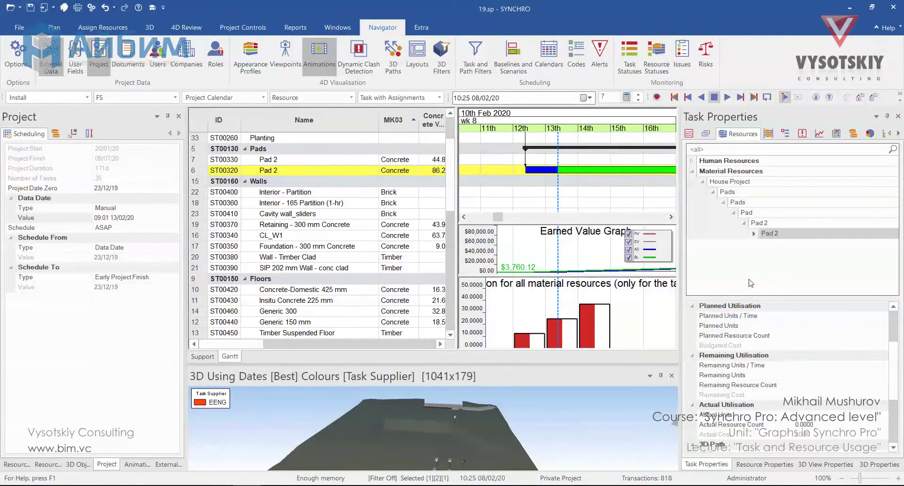
# Enter 40 as the Actual Units of the Pad 2 material resource.
pyautogui.click(776, 237)
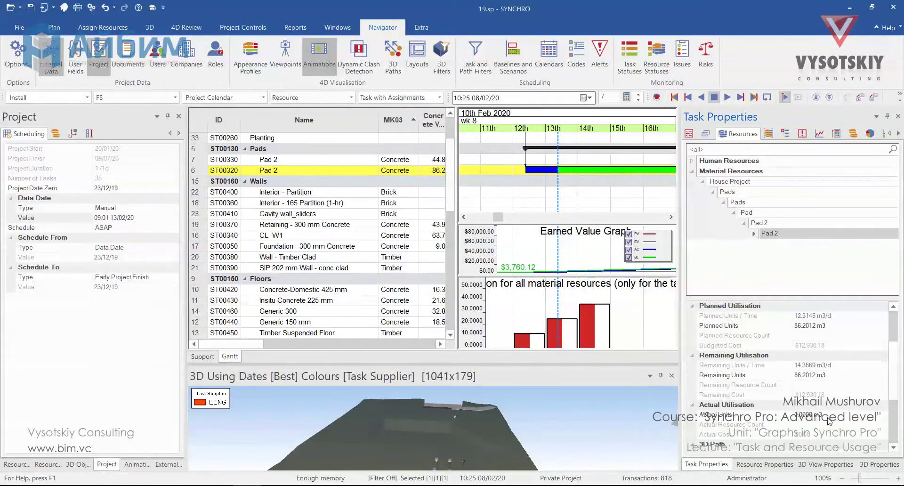
pyautogui.click(856, 416)
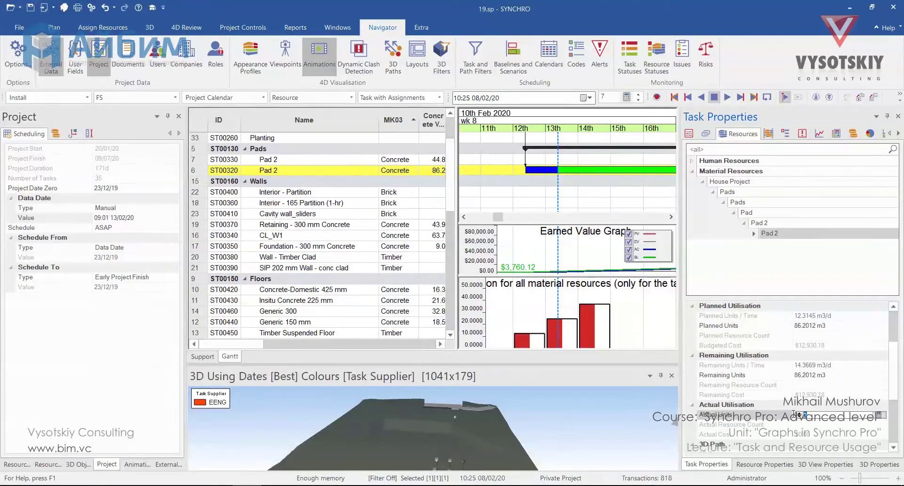
pyautogui.write('40')
pyautogui.press('Return')
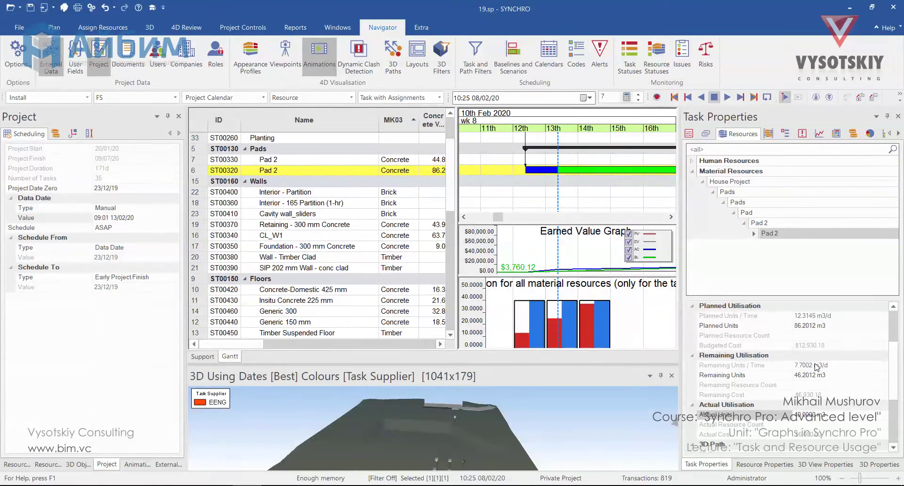
# Enter 12 hours as Concrete Crew's Actual Units under Human Resources.
pyautogui.click(692, 161)
pyautogui.click(725, 172)
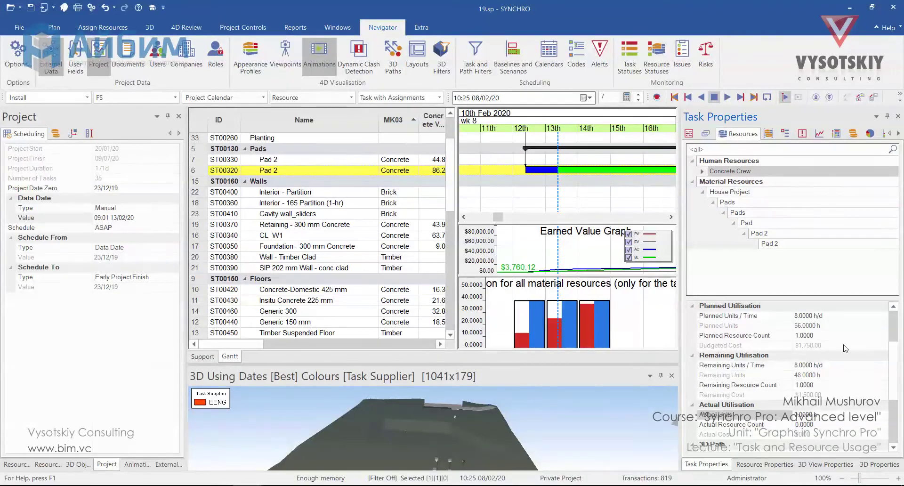
pyautogui.scroll(3, 829, 355)
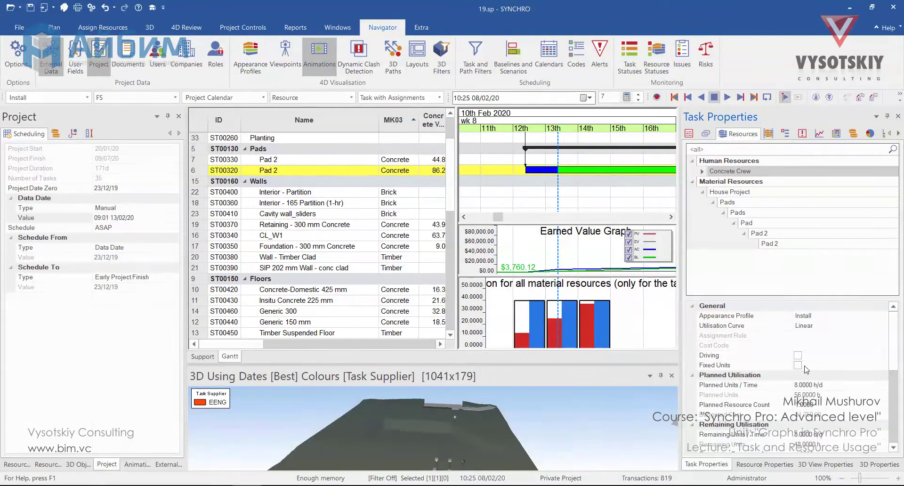
pyautogui.scroll(-2, 810, 372)
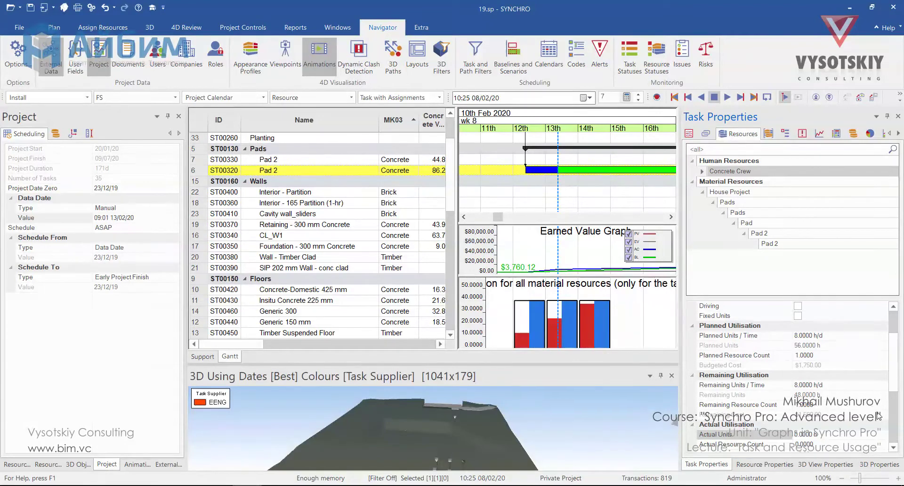
pyautogui.click(810, 433)
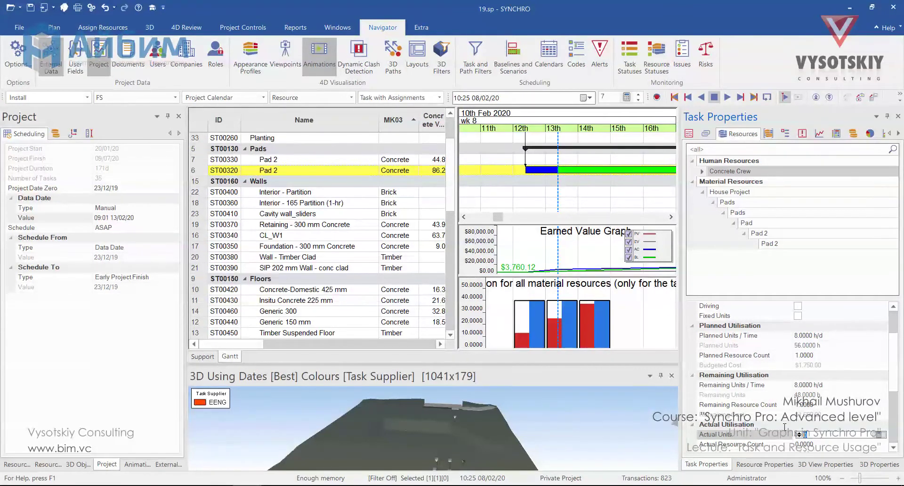
pyautogui.write('12.0000 h')
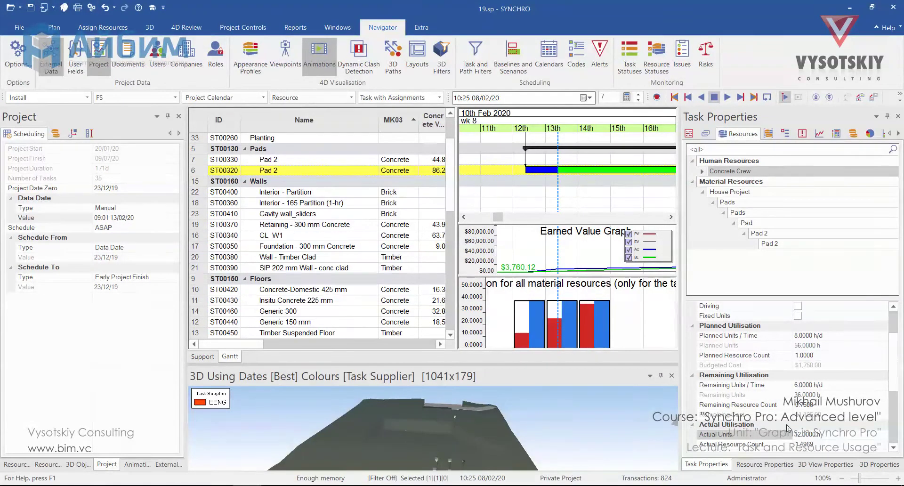
pyautogui.press('Return')
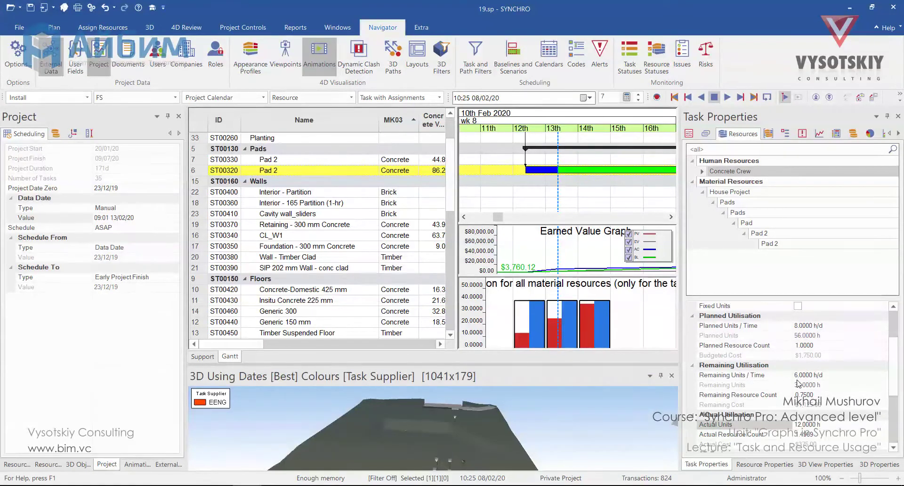
# Switch the chart's resource selection from Material to Human resources.
pyautogui.rightClick(616, 298)
pyautogui.moveTo(664, 325)
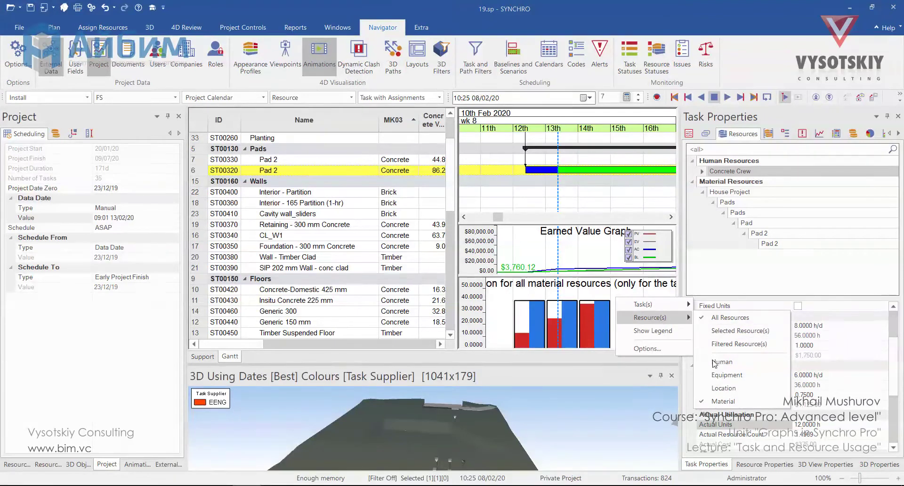
pyautogui.click(724, 401)
pyautogui.rightClick(618, 312)
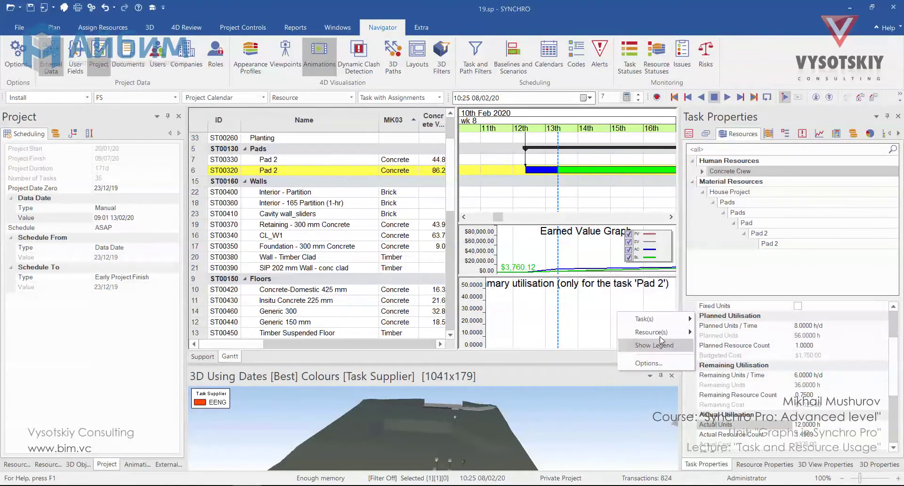
pyautogui.moveTo(678, 332)
pyautogui.click(727, 376)
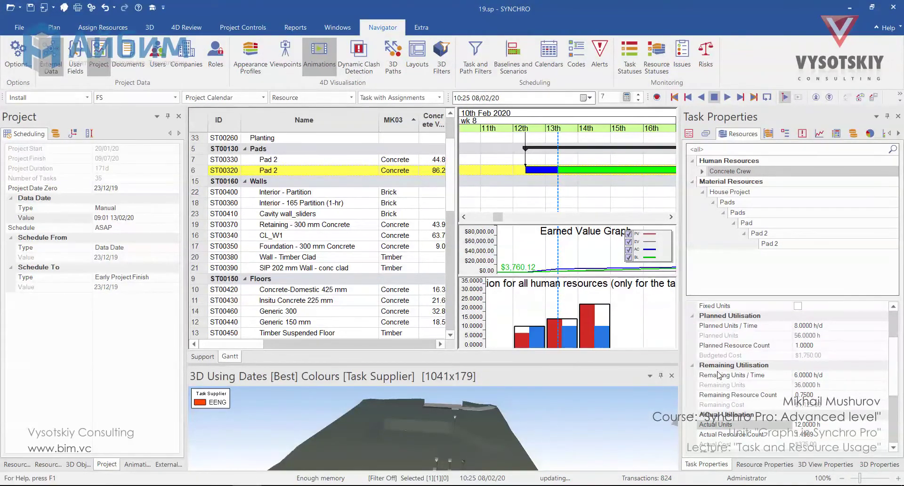
# Show the legend and plot Units (cumulative) curves on the chart.
pyautogui.rightClick(640, 318)
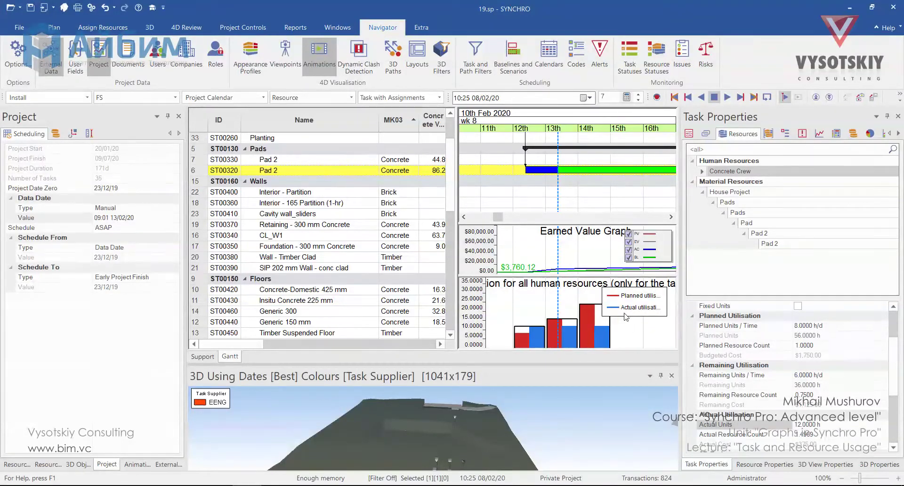
pyautogui.rightClick(629, 331)
pyautogui.click(654, 373)
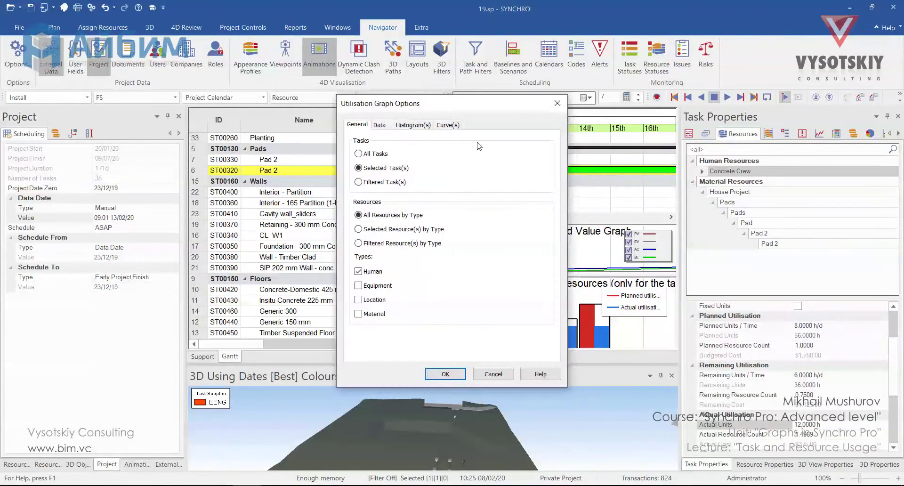
pyautogui.click(448, 124)
pyautogui.click(371, 196)
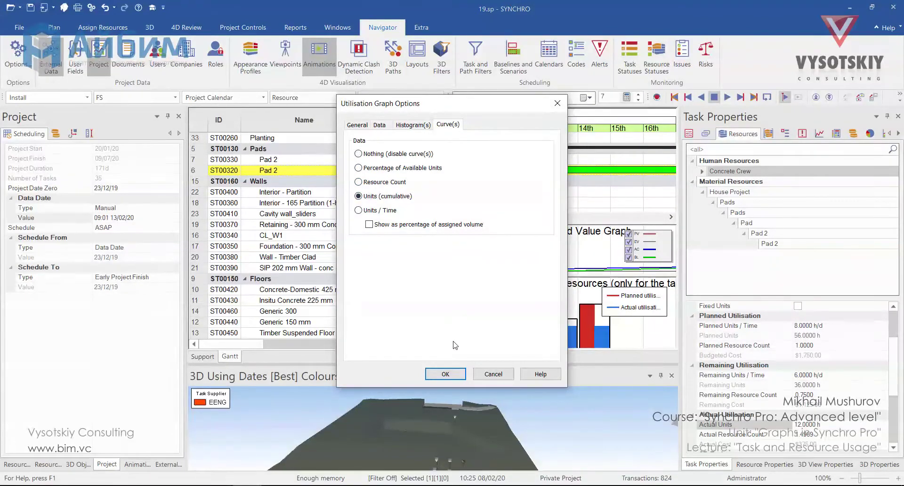
pyautogui.click(445, 374)
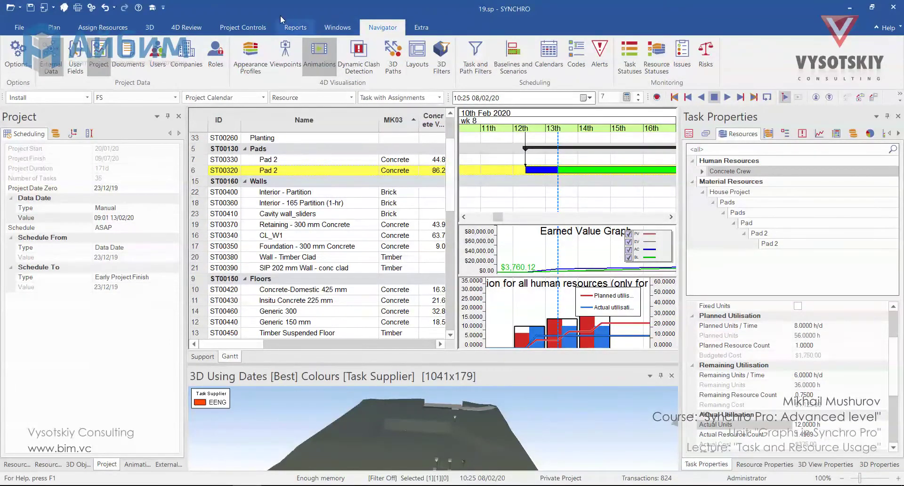
pyautogui.click(335, 28)
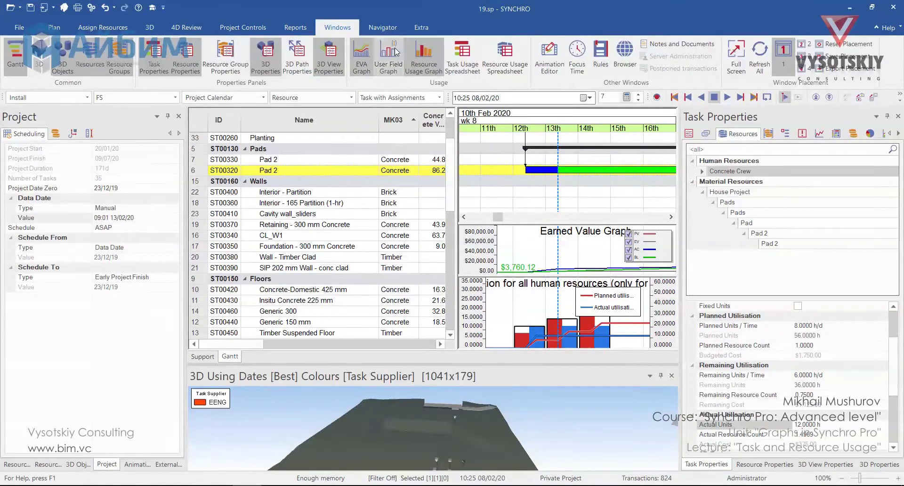
# Open the Resource Usage spreadsheet and tick Actual Units in its time-interval fields.
pyautogui.click(504, 63)
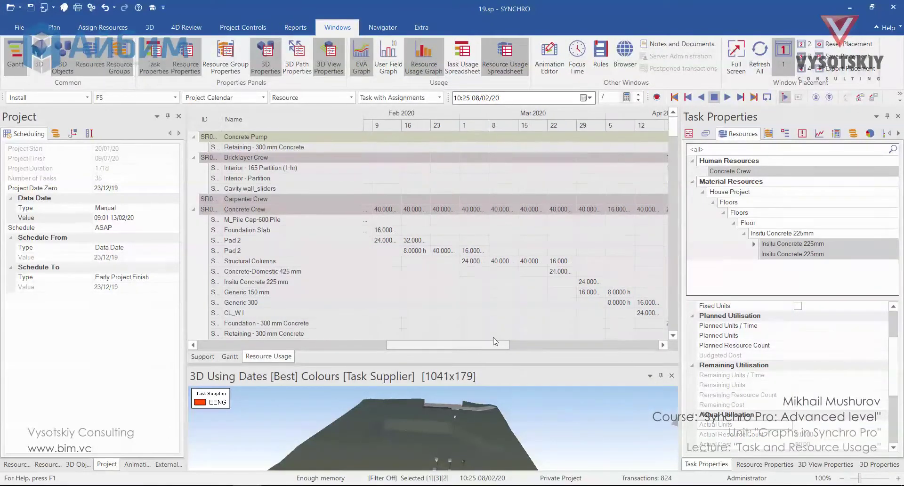
pyautogui.moveTo(494, 341); pyautogui.dragTo(414, 343)
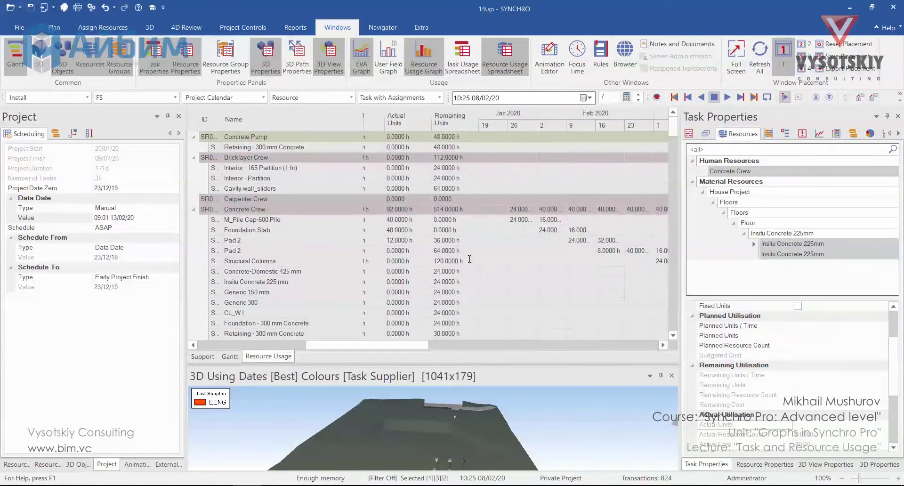
pyautogui.rightClick(490, 212)
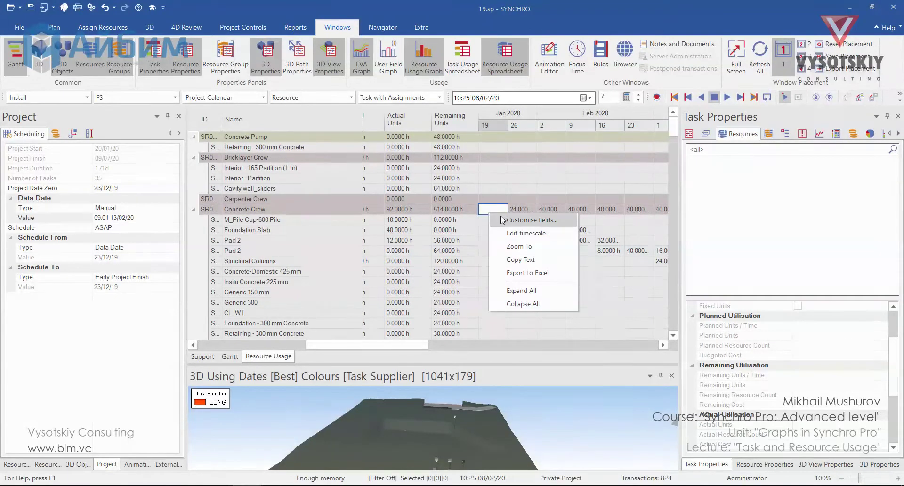
pyautogui.click(510, 220)
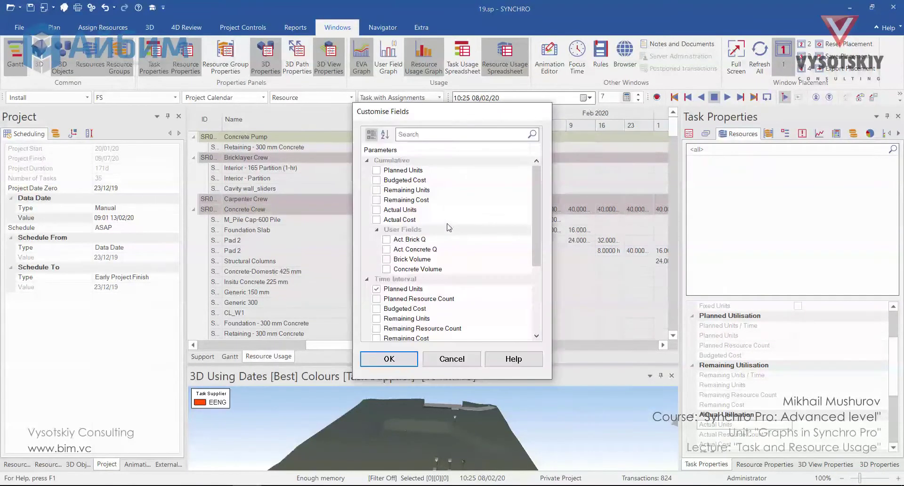
pyautogui.scroll(-2, 391, 203)
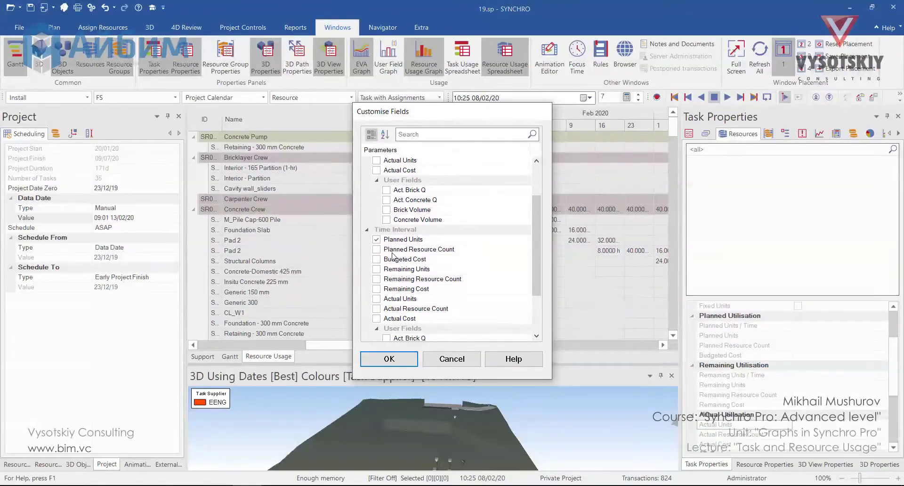
pyautogui.click(377, 298)
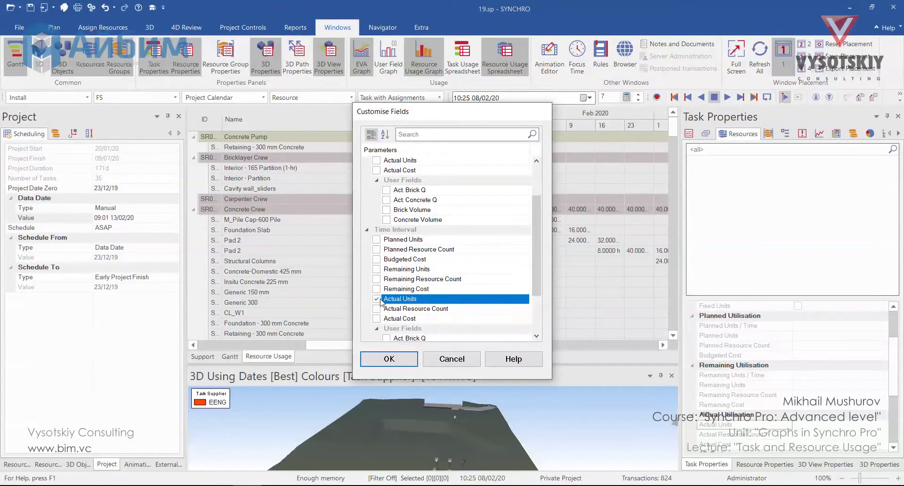
pyautogui.click(389, 359)
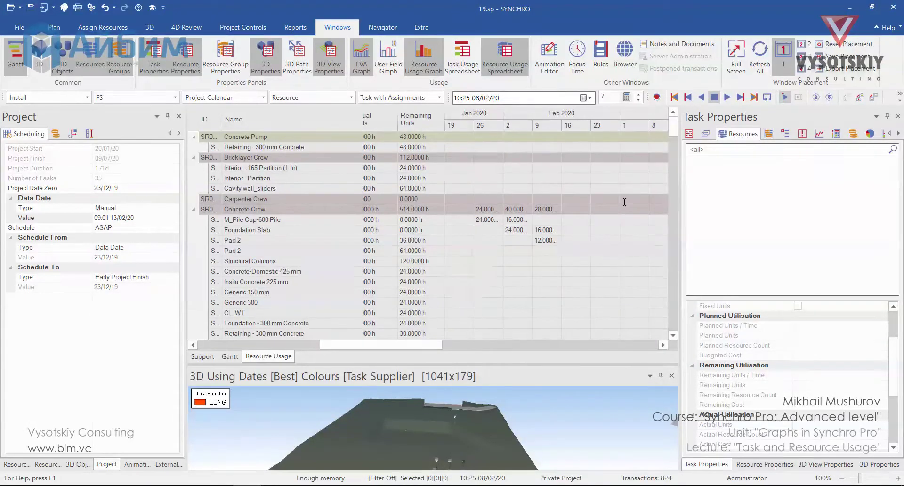
pyautogui.scroll(-10, 520, 308)
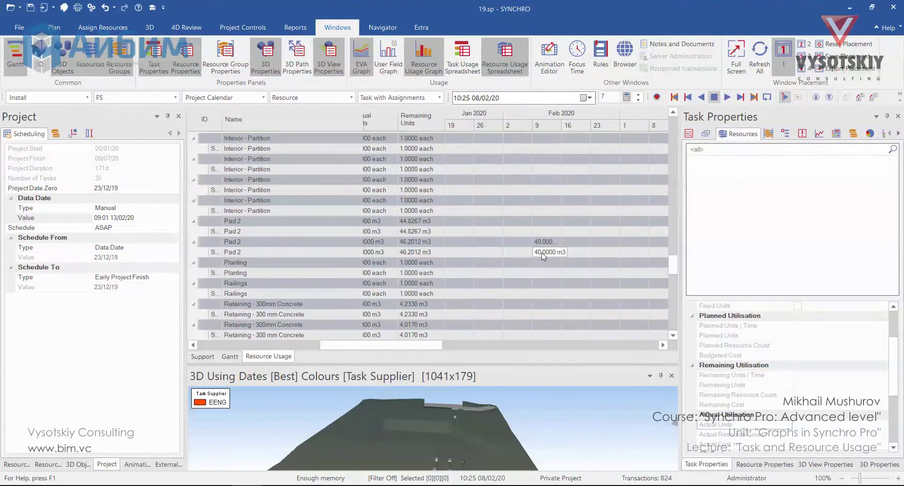
# Untick Actual Units from the Time Interval fields again.
pyautogui.click(544, 254)
pyautogui.rightClick(541, 253)
pyautogui.press('Escape')
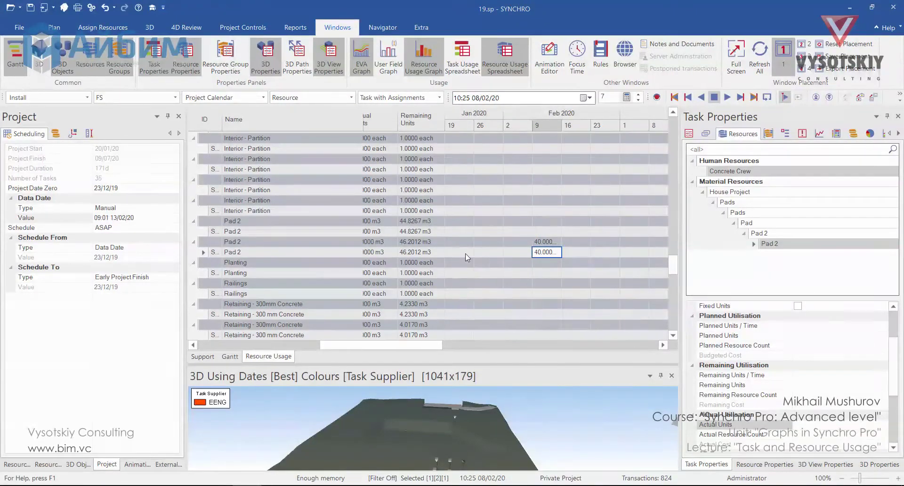
pyautogui.scroll(-2, 391, 229)
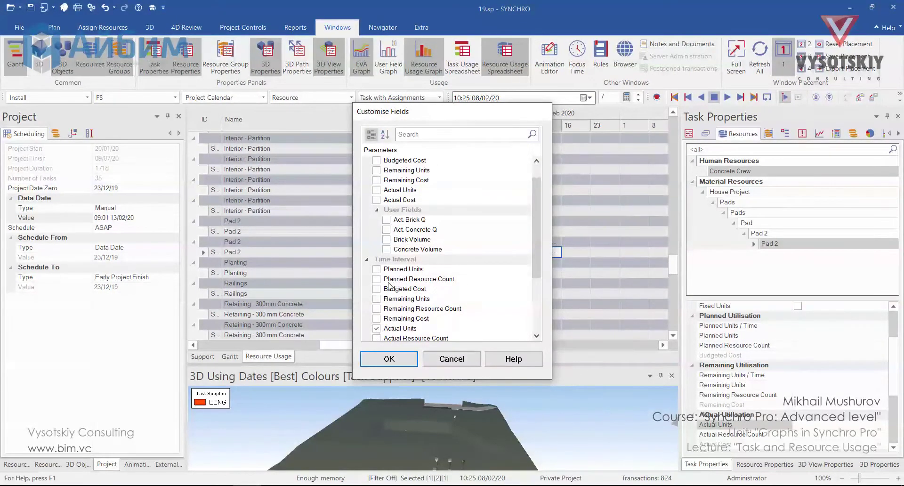
pyautogui.click(377, 269)
pyautogui.click(389, 359)
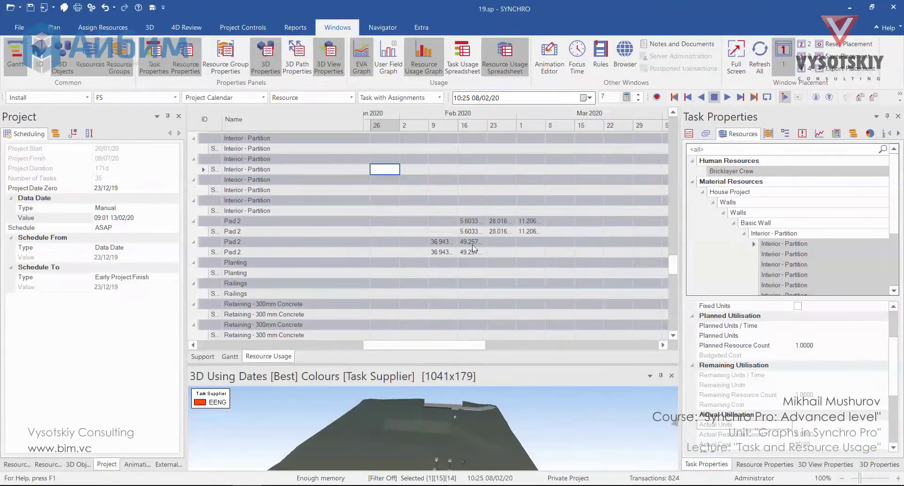
# Give the timescale manual dates 20 Jan 2020 to 09 Mar 2020 with a Week step.
pyautogui.rightClick(390, 174)
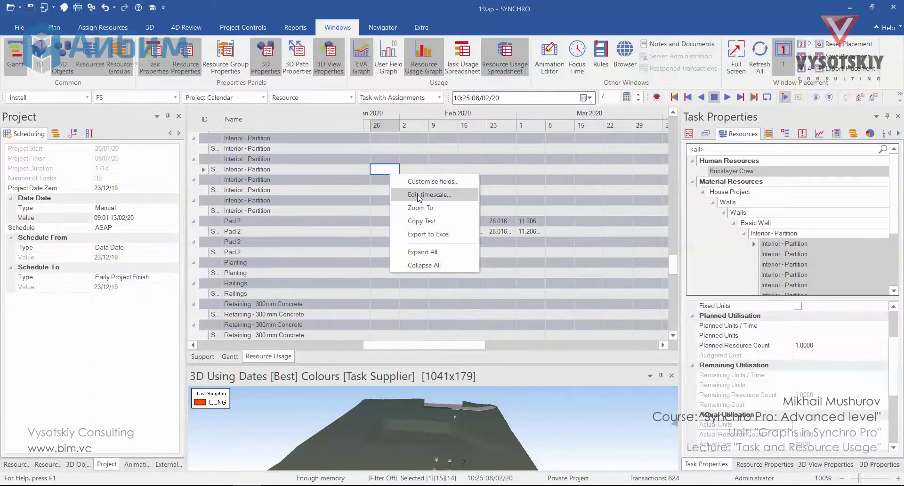
pyautogui.click(418, 195)
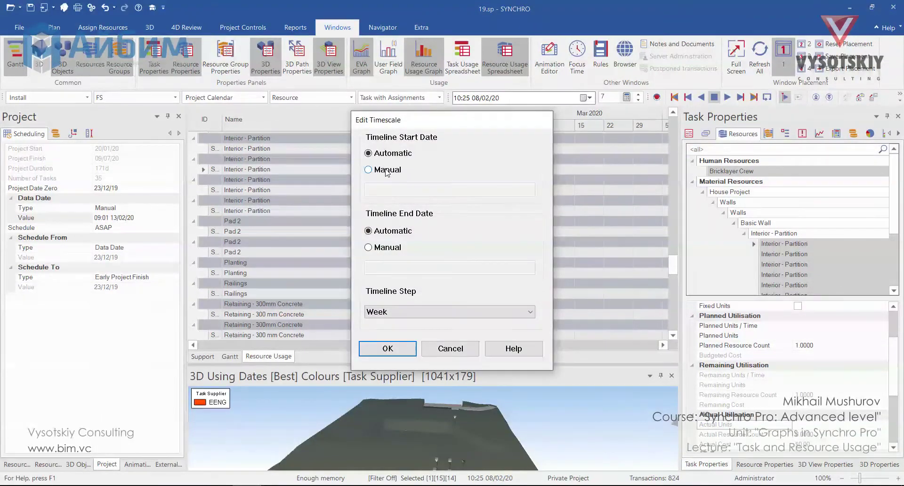
pyautogui.click(387, 170)
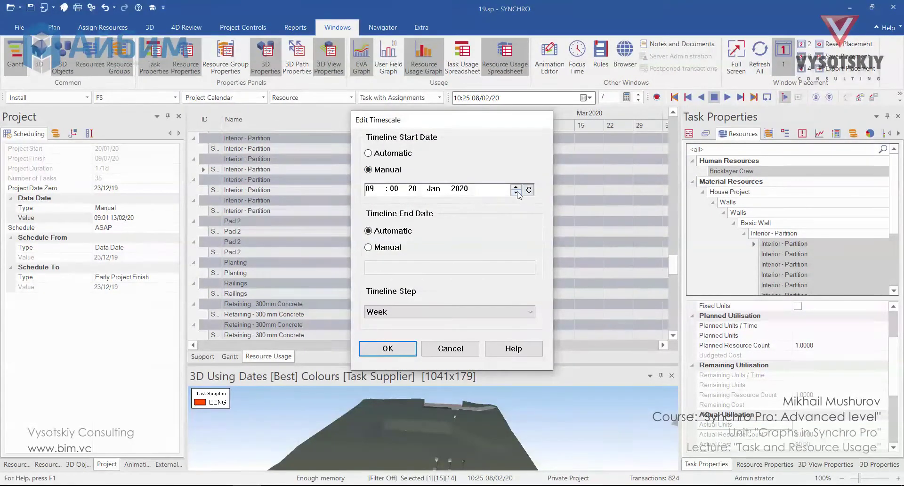
pyautogui.click(375, 250)
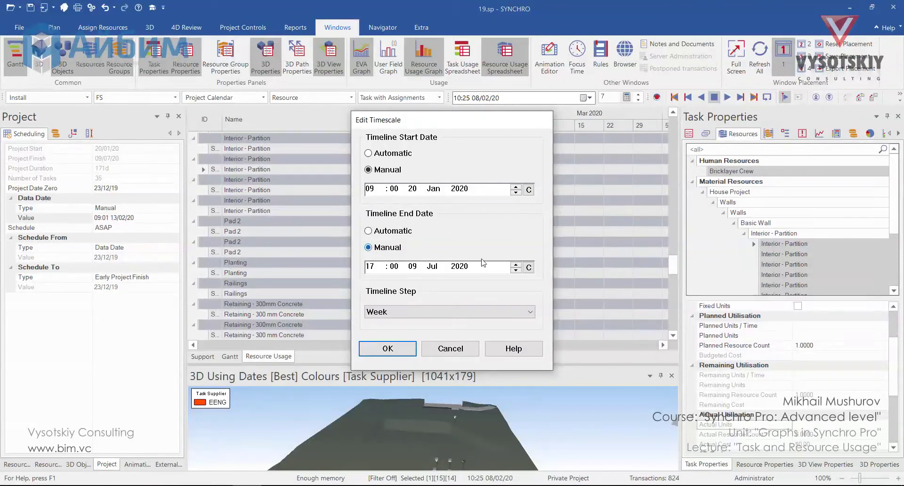
pyautogui.click(516, 272)
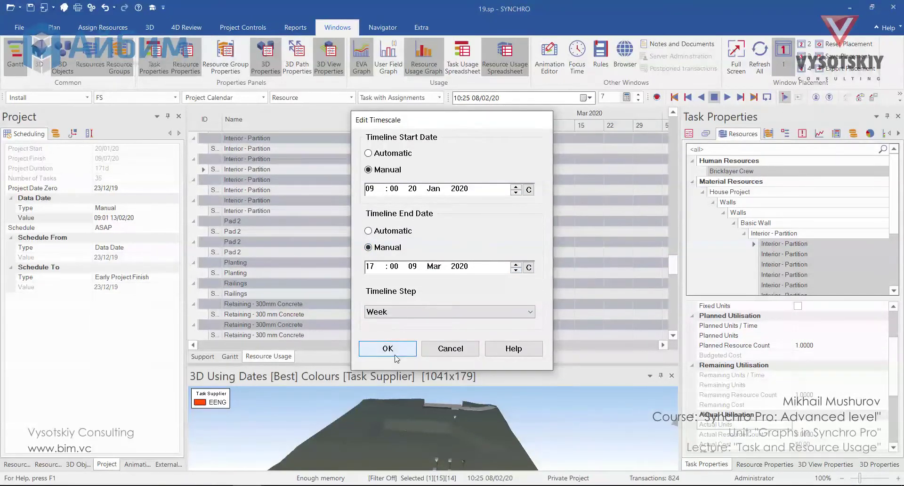
pyautogui.click(388, 348)
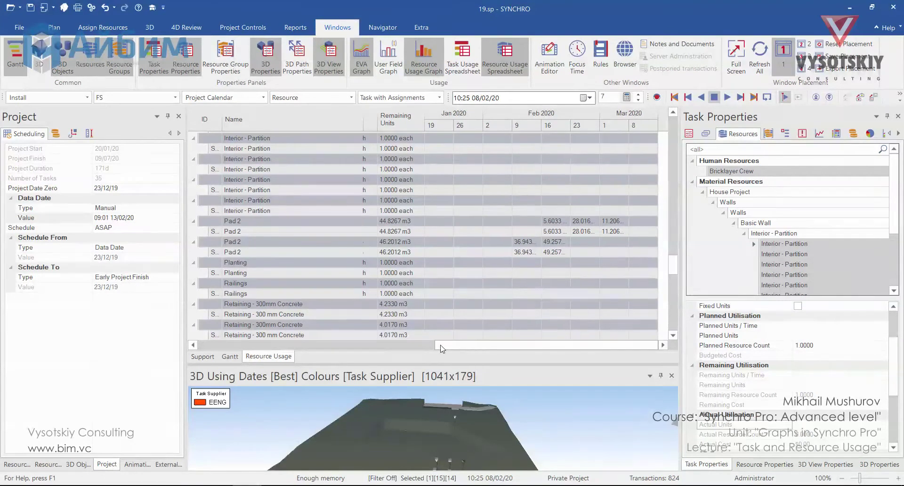
pyautogui.click(380, 346)
# Widen a grid column and browse the available columns without changing them.
pyautogui.moveTo(380, 346); pyautogui.dragTo(462, 346)
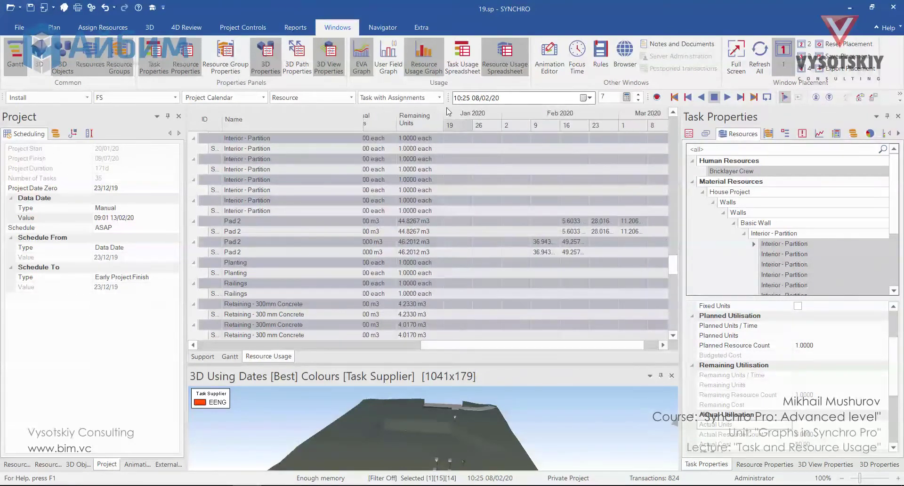
pyautogui.rightClick(416, 115)
pyautogui.click(454, 125)
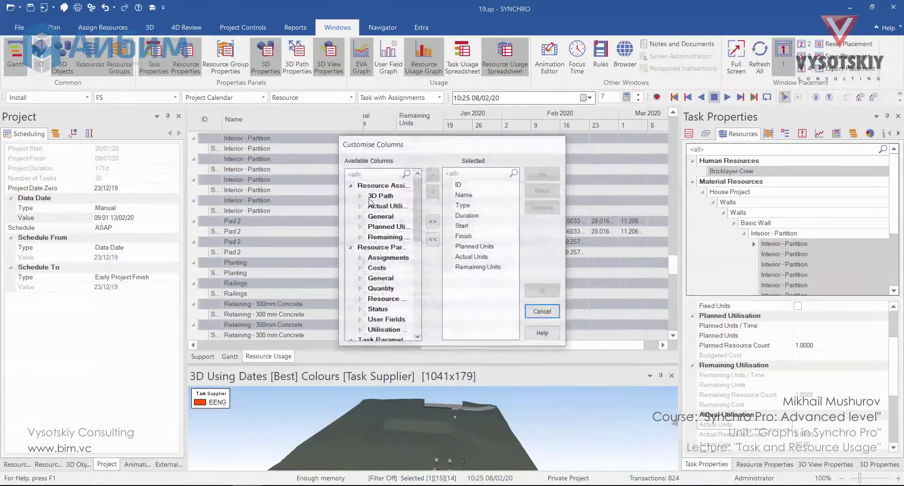
pyautogui.scroll(-5, 400, 299)
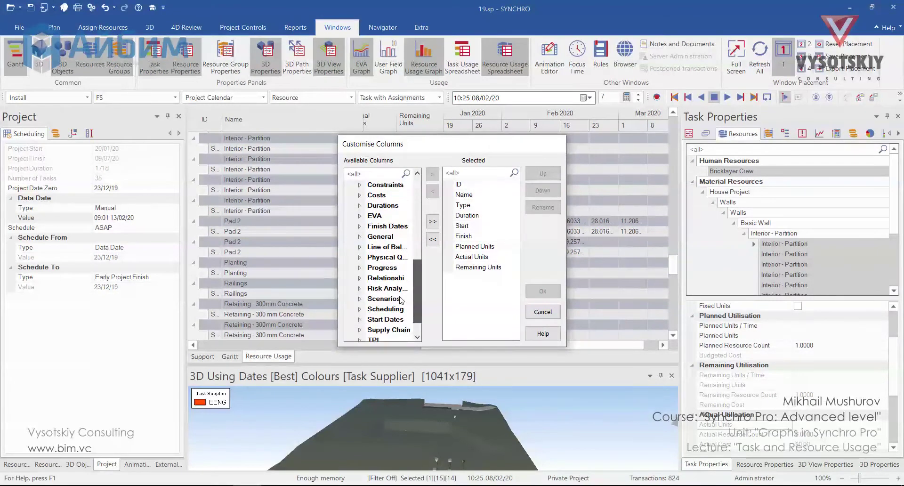
pyautogui.press('Escape')
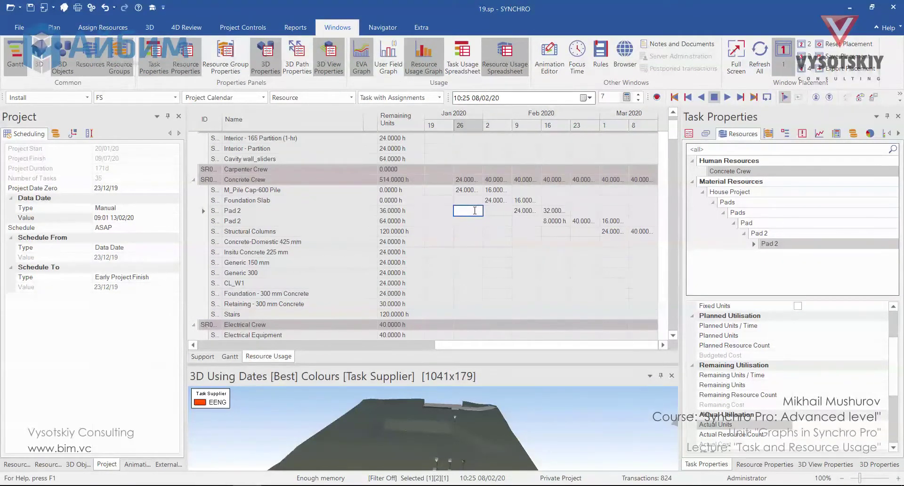
# Export the grid to Excel as 'Resource Usage'.
pyautogui.rightClick(475, 210)
pyautogui.click(514, 272)
pyautogui.write('Resource ')
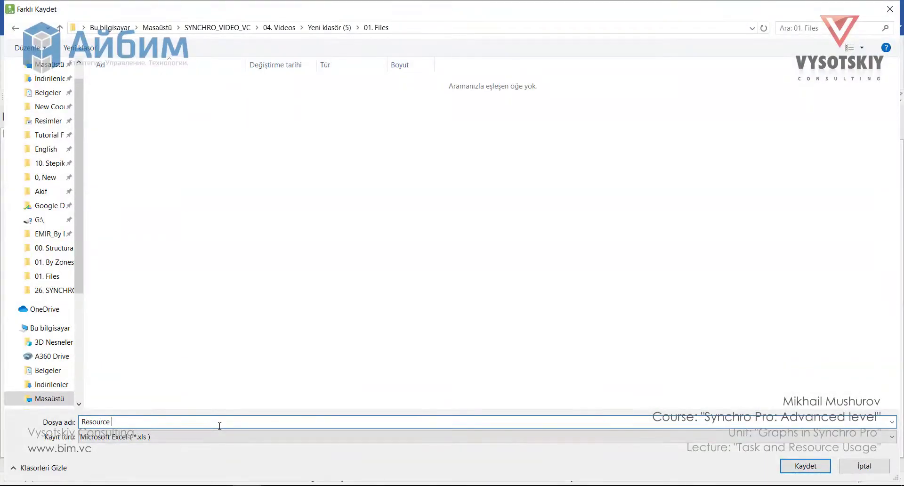
pyautogui.write('Usage')
pyautogui.press('Return')
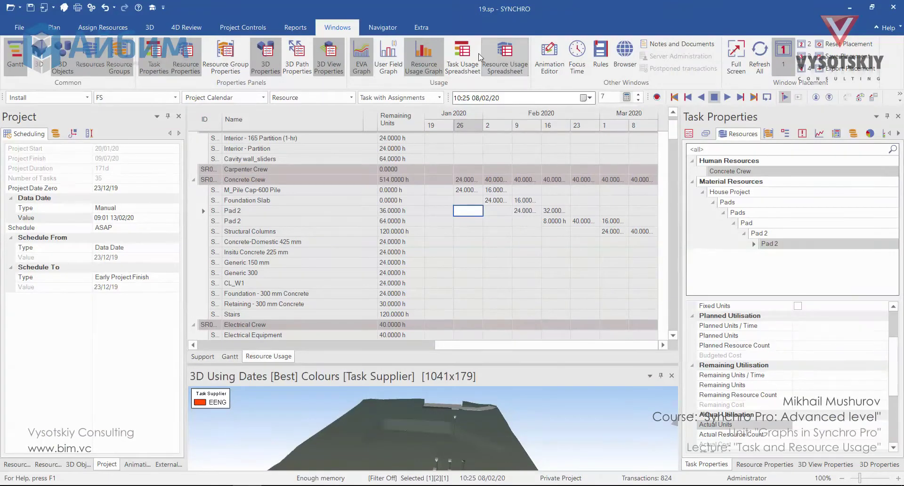
# Open the Task Usage spreadsheet and stop listing human resources in its grid.
pyautogui.click(464, 59)
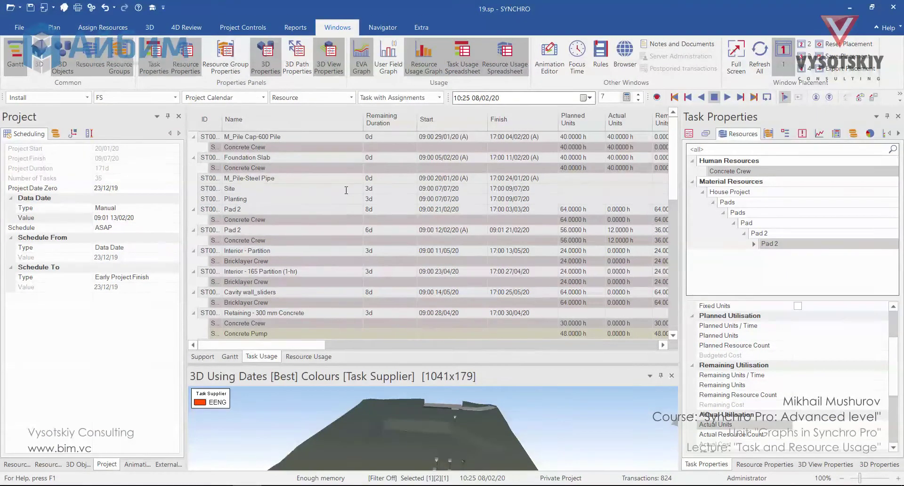
pyautogui.moveTo(306, 345); pyautogui.dragTo(375, 345)
pyautogui.click(423, 199)
pyautogui.rightClick(424, 200)
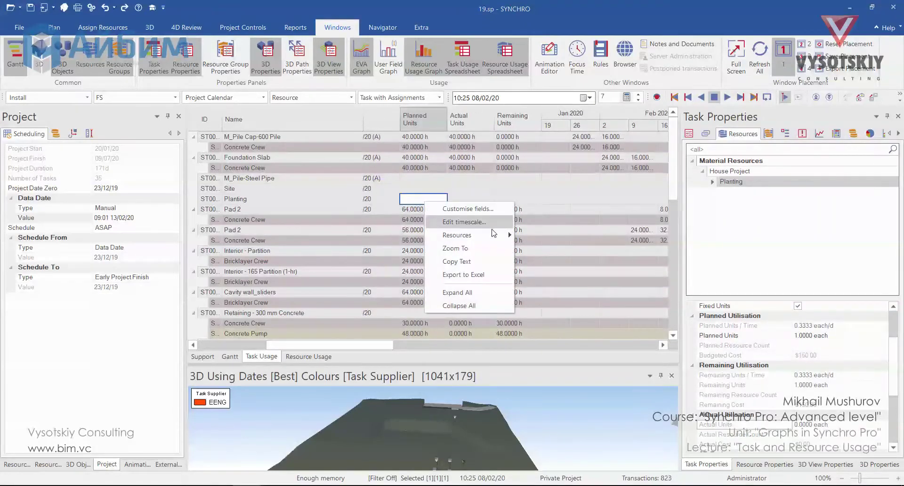
pyautogui.moveTo(471, 235)
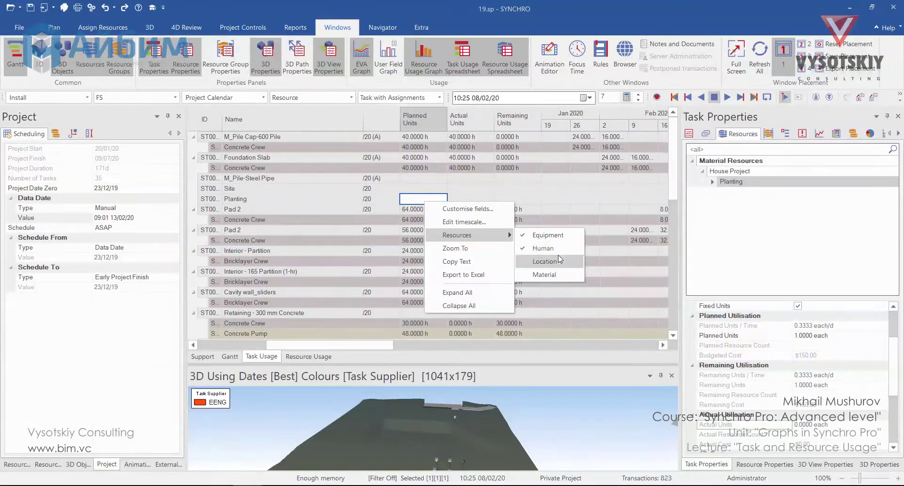
pyautogui.click(543, 248)
# Make the Task Usage grid list material resources instead.
pyautogui.rightClick(490, 201)
pyautogui.moveTo(518, 241)
pyautogui.click(549, 275)
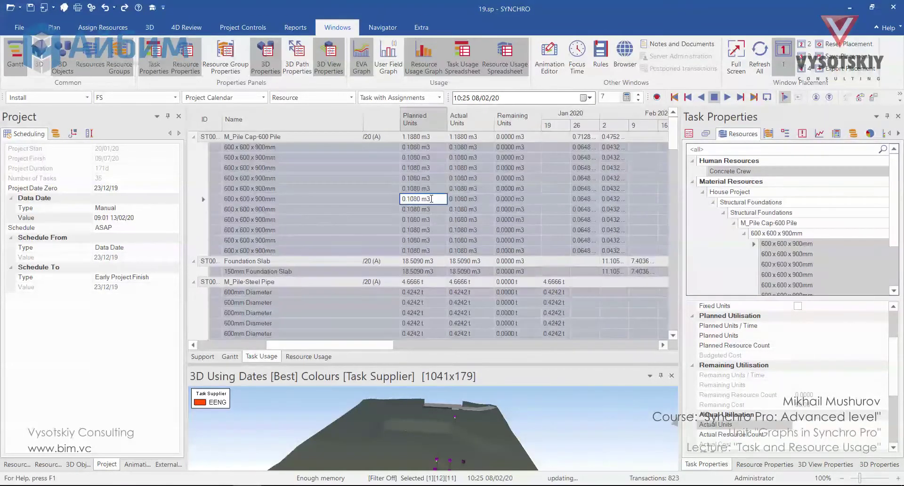
pyautogui.rightClick(430, 199)
pyautogui.click(540, 243)
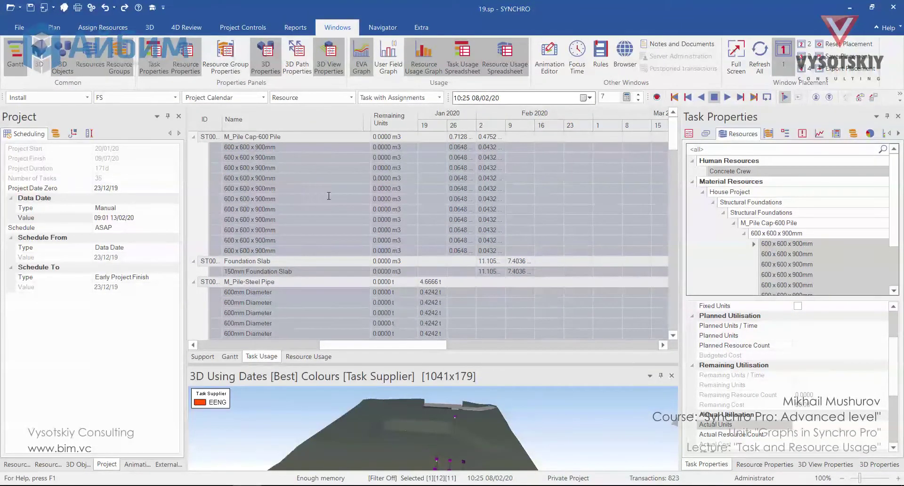
pyautogui.scroll(-5, 376, 249)
pyautogui.scroll(5, 447, 240)
# Select the pile-cap rows down to Foundation Slab and export the grid to Excel.
pyautogui.moveTo(226, 147); pyautogui.dragTo(546, 261)
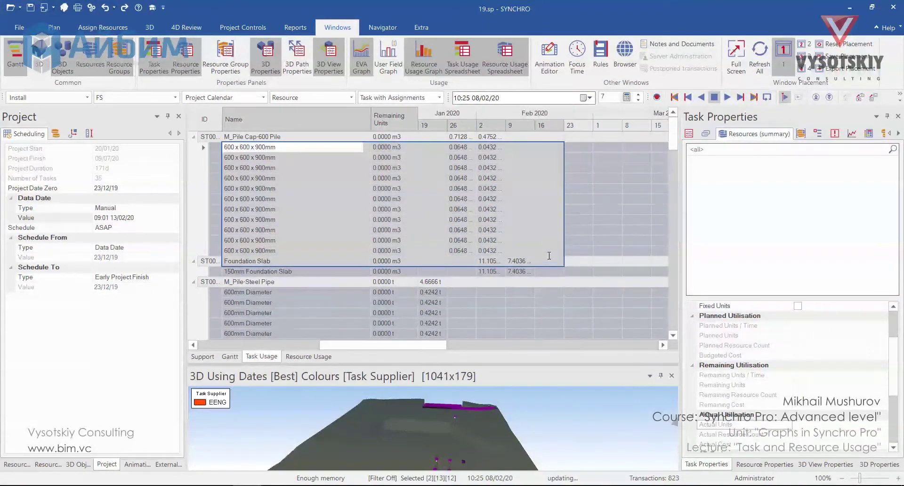
pyautogui.rightClick(386, 195)
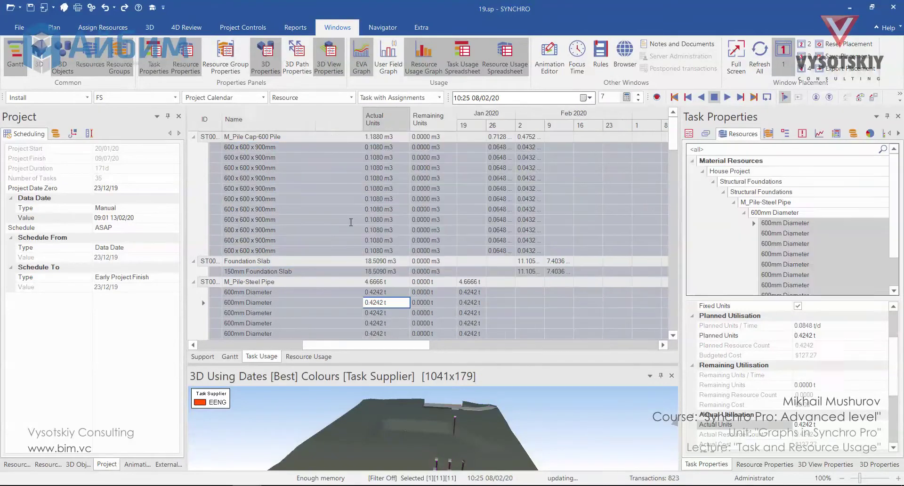
pyautogui.rightClick(350, 222)
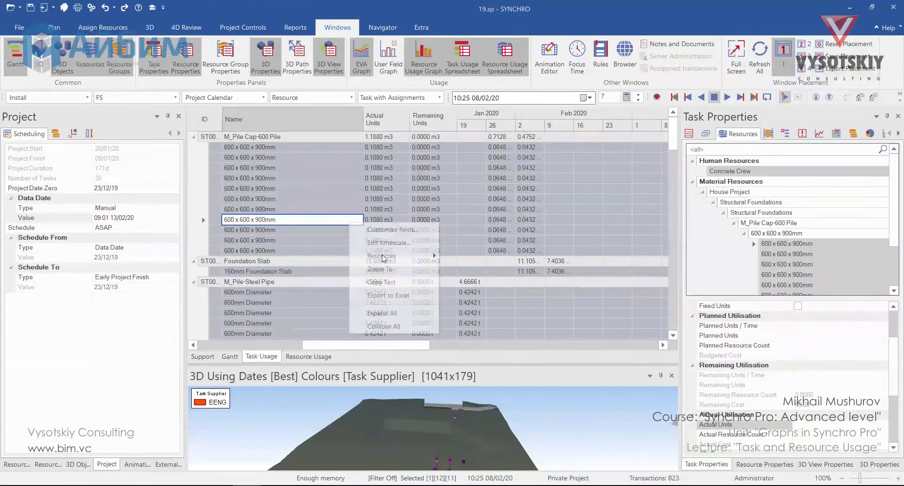
pyautogui.click(405, 290)
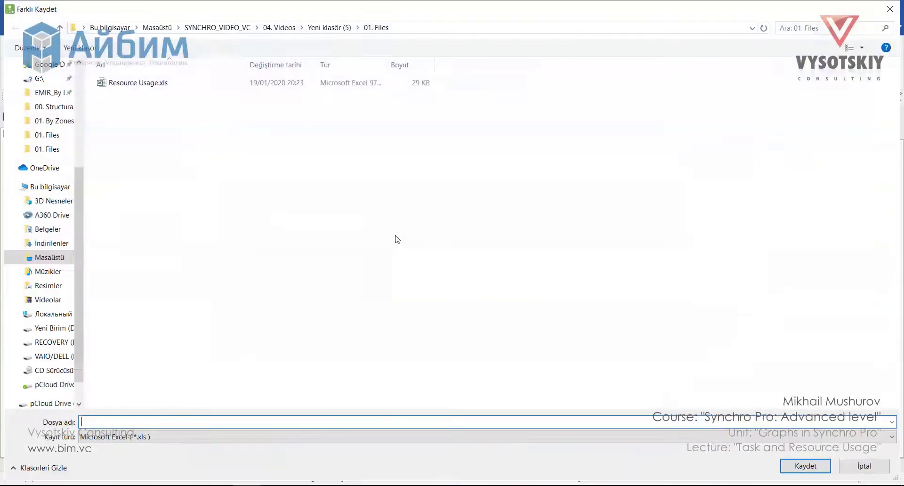